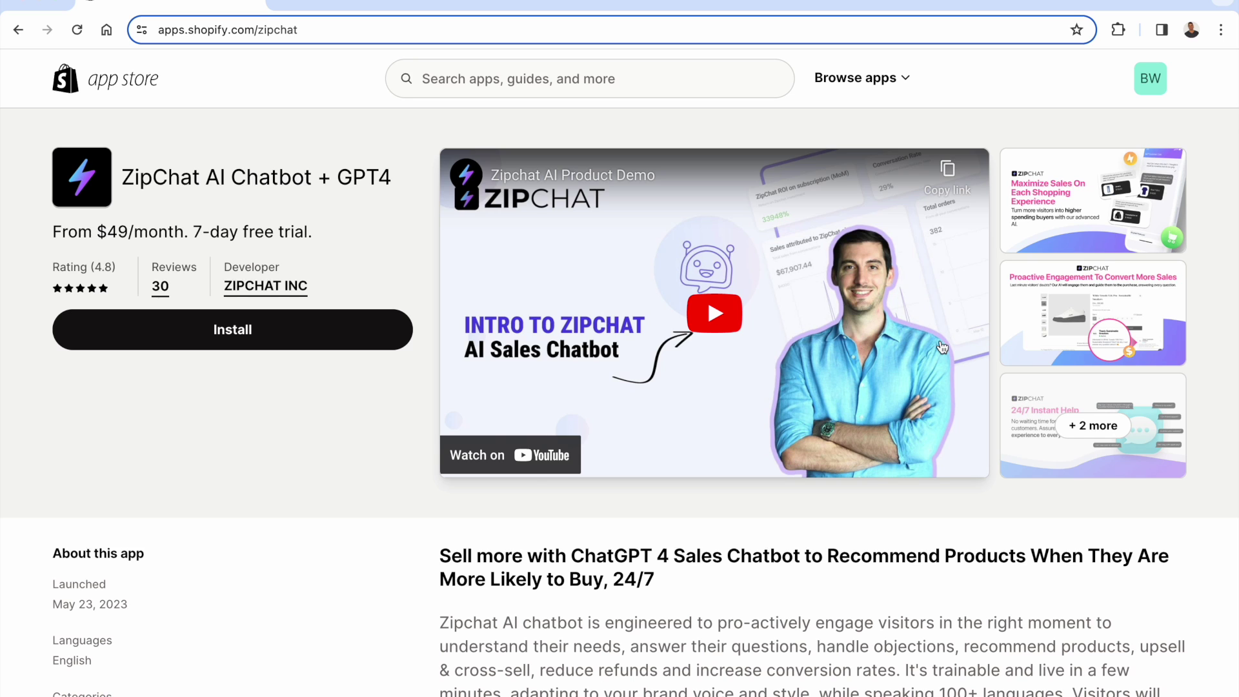
click(1100, 185)
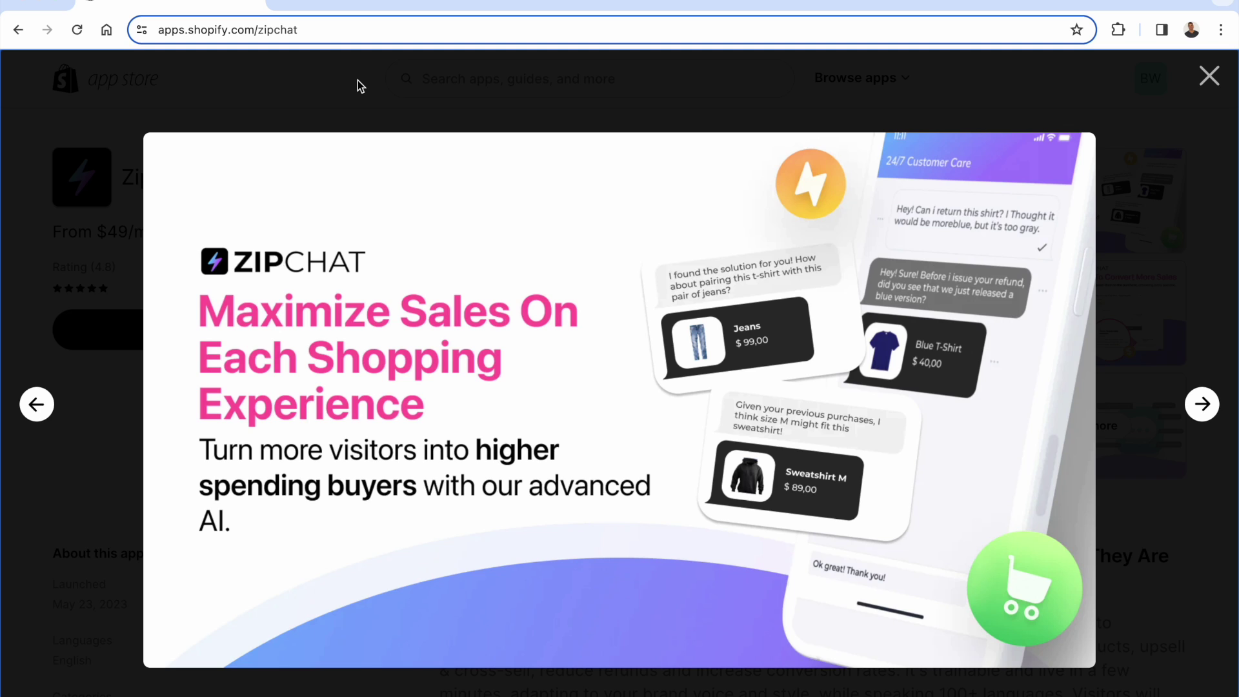
key(Right)
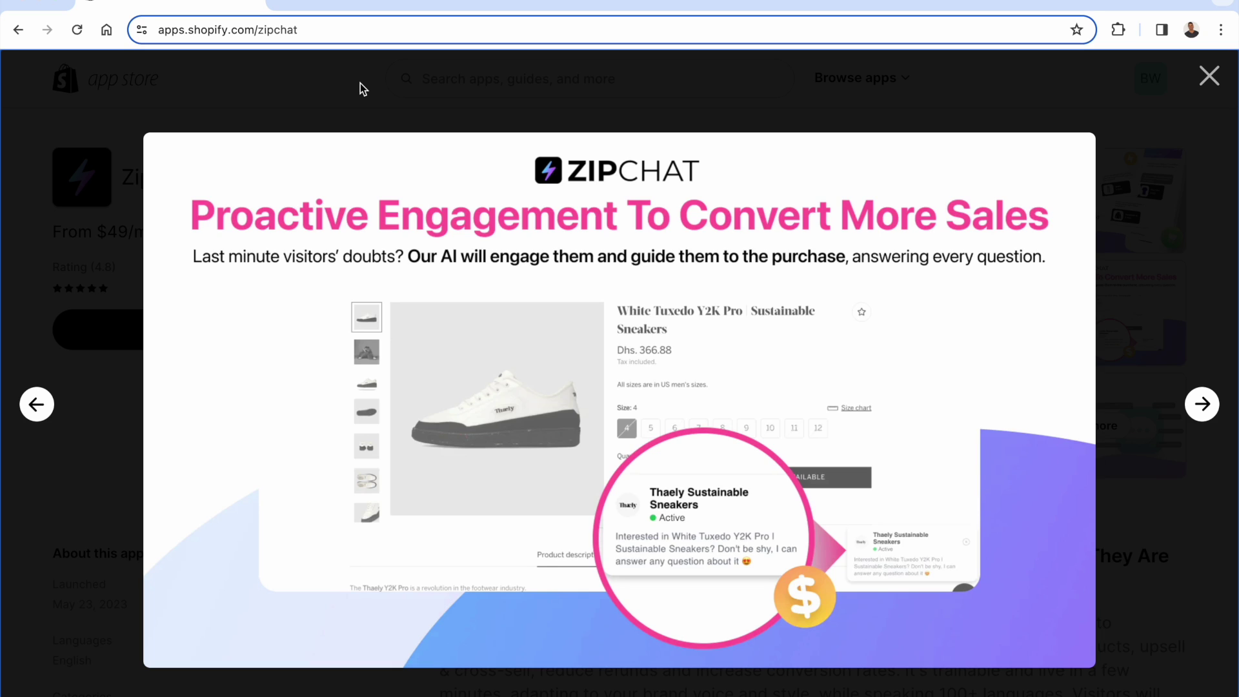
key(Right)
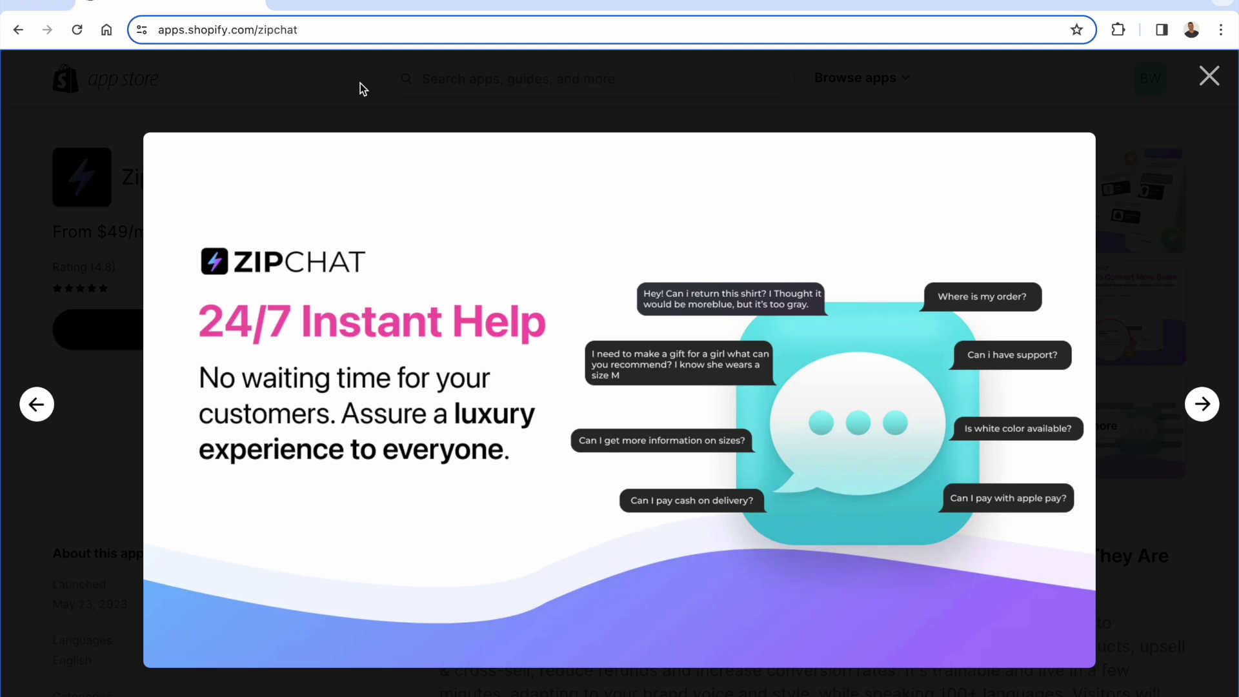
key(Right)
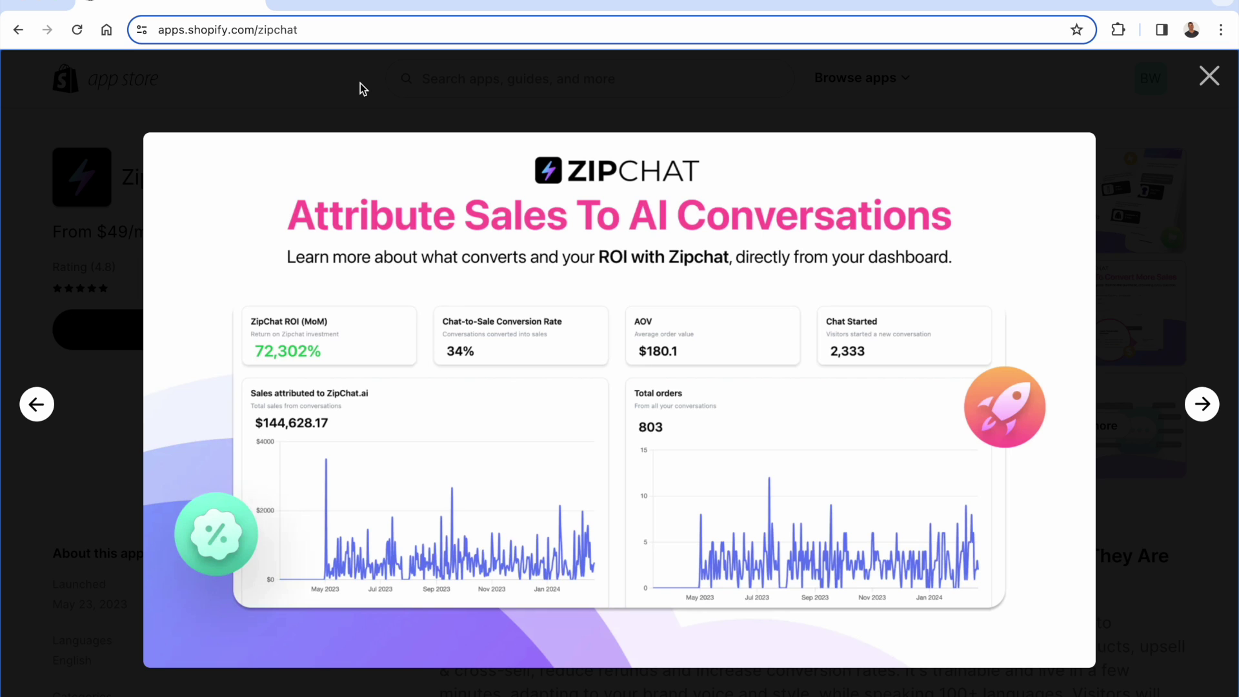
key(Right)
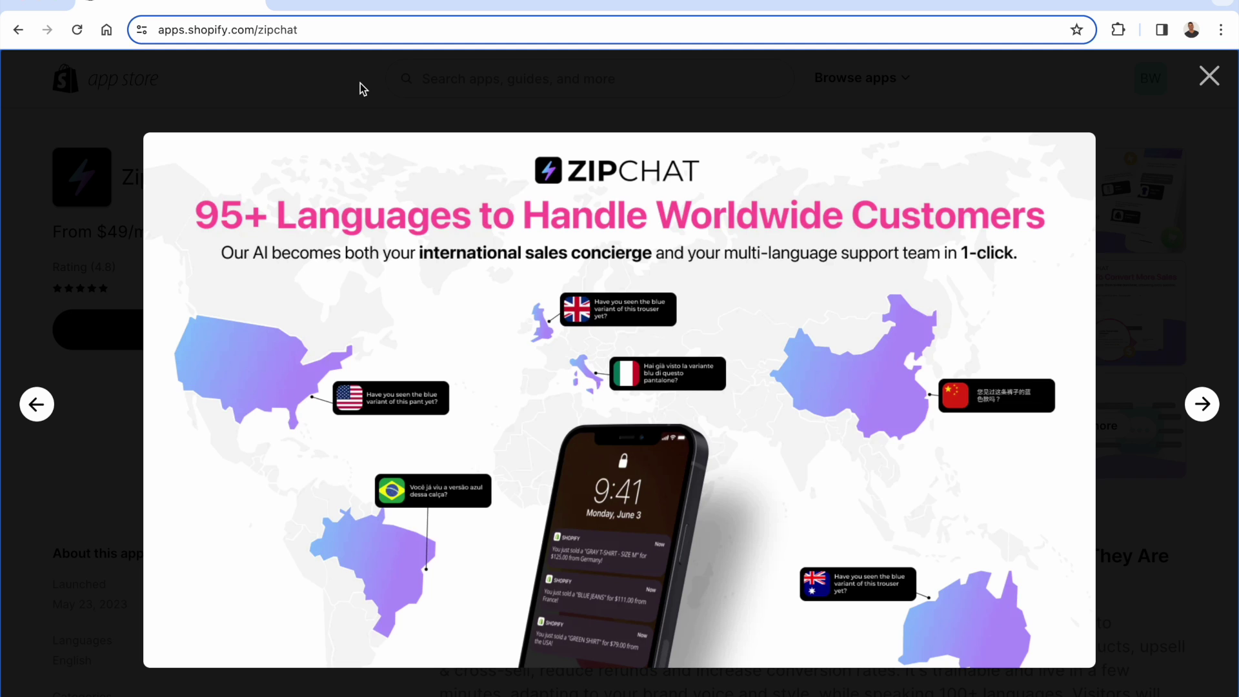
key(Right)
key(Escape)
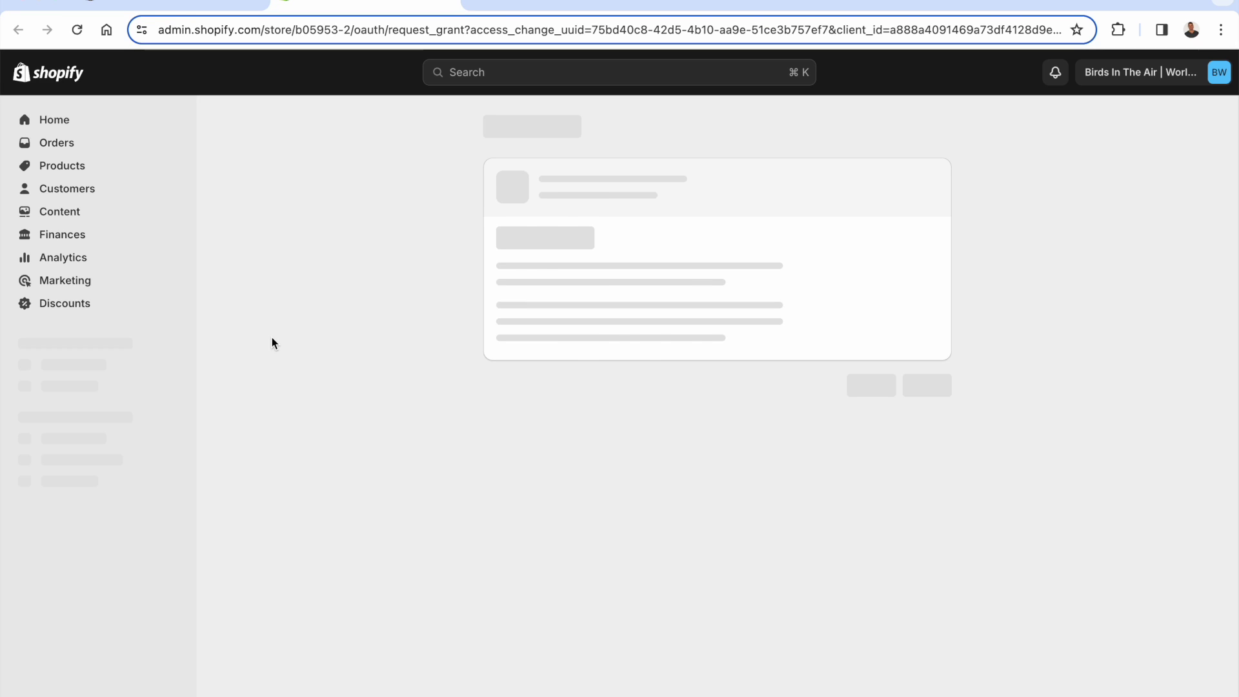
- Approve installing ZipChat on the store and let its dashboard load
click(946, 430)
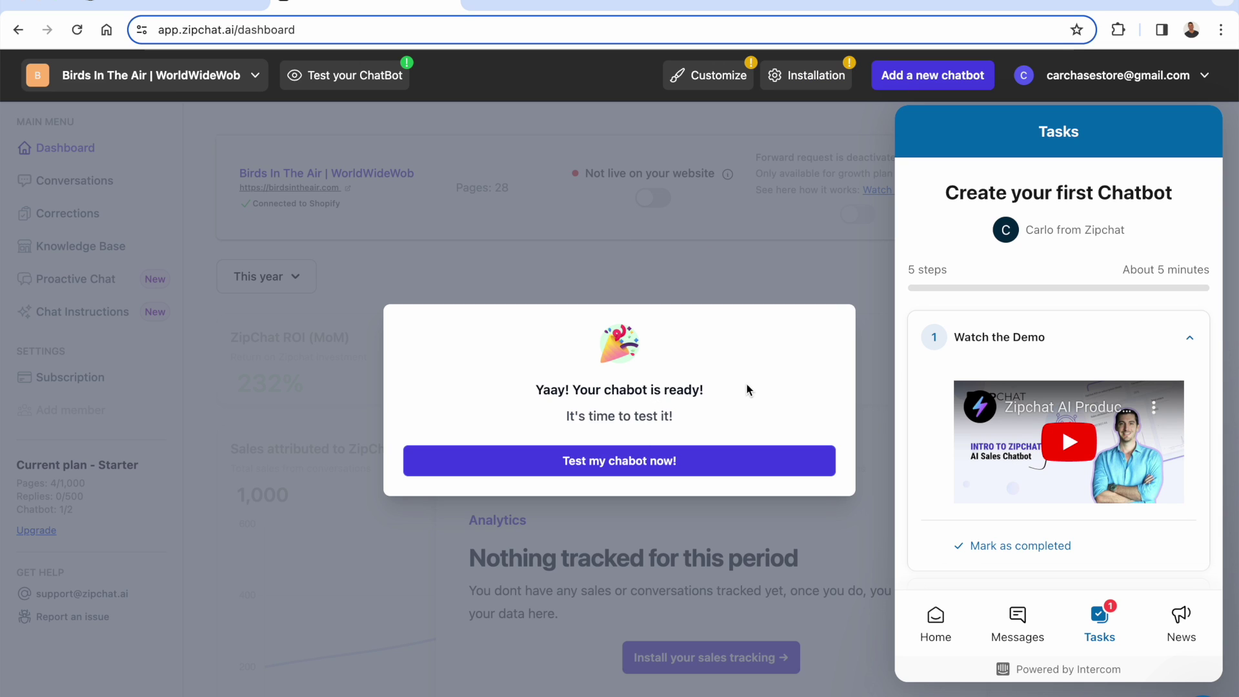
- In the chatbot preview, ask 'Hey whats your most recommended product for a birthday present?'
click(650, 475)
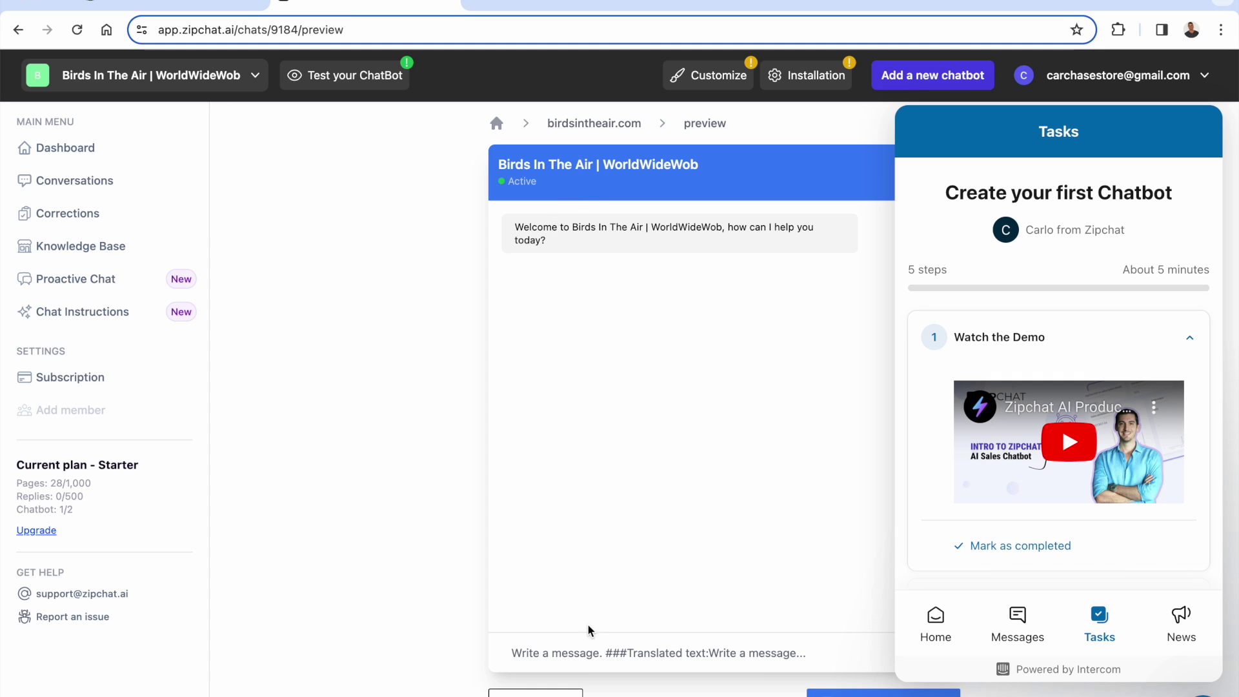
click(568, 652)
text(Hey whats your )
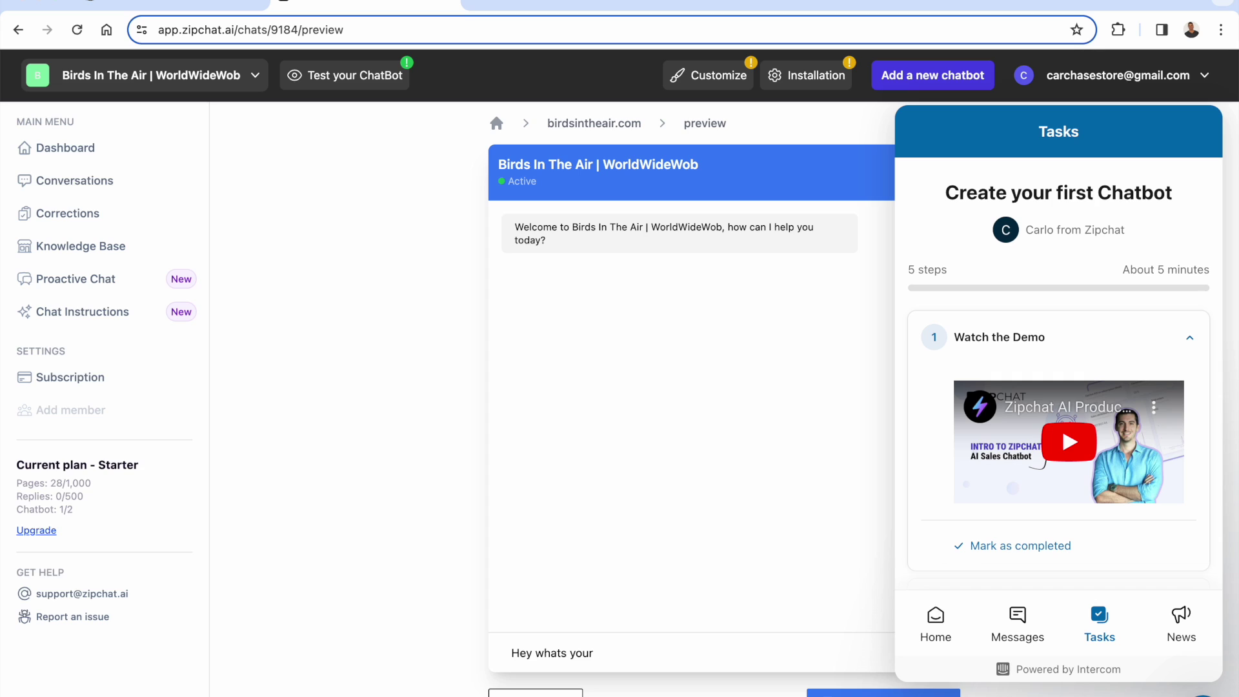
text(most recommended product)
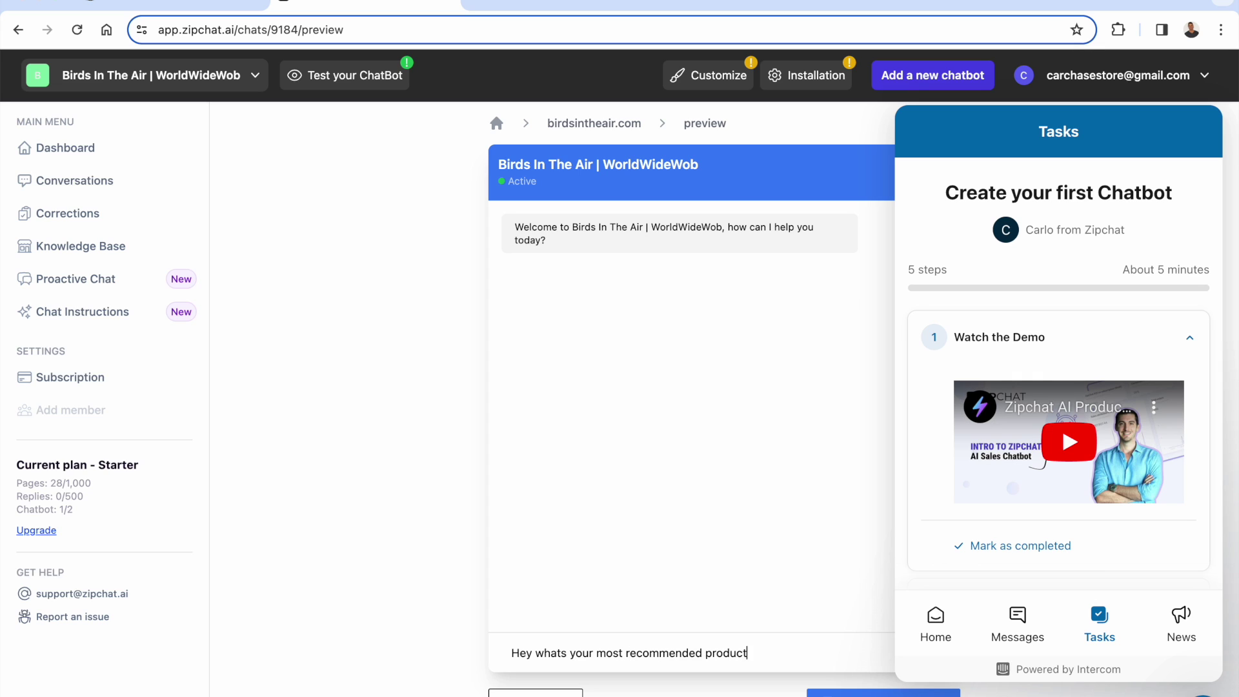
text( for a birthday present?)
key(Return)
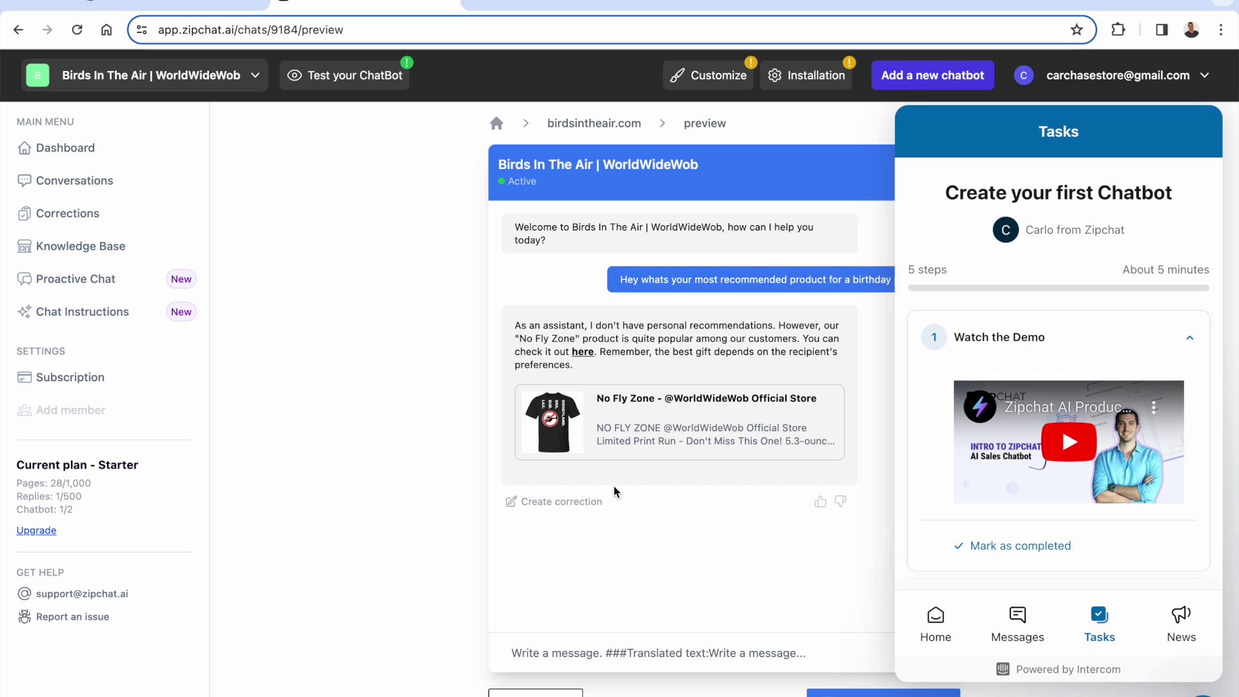
- Mark the Watch the Demo onboarding task completed and return to the chatbot dashboard
scroll(1049, 389, down, 1)
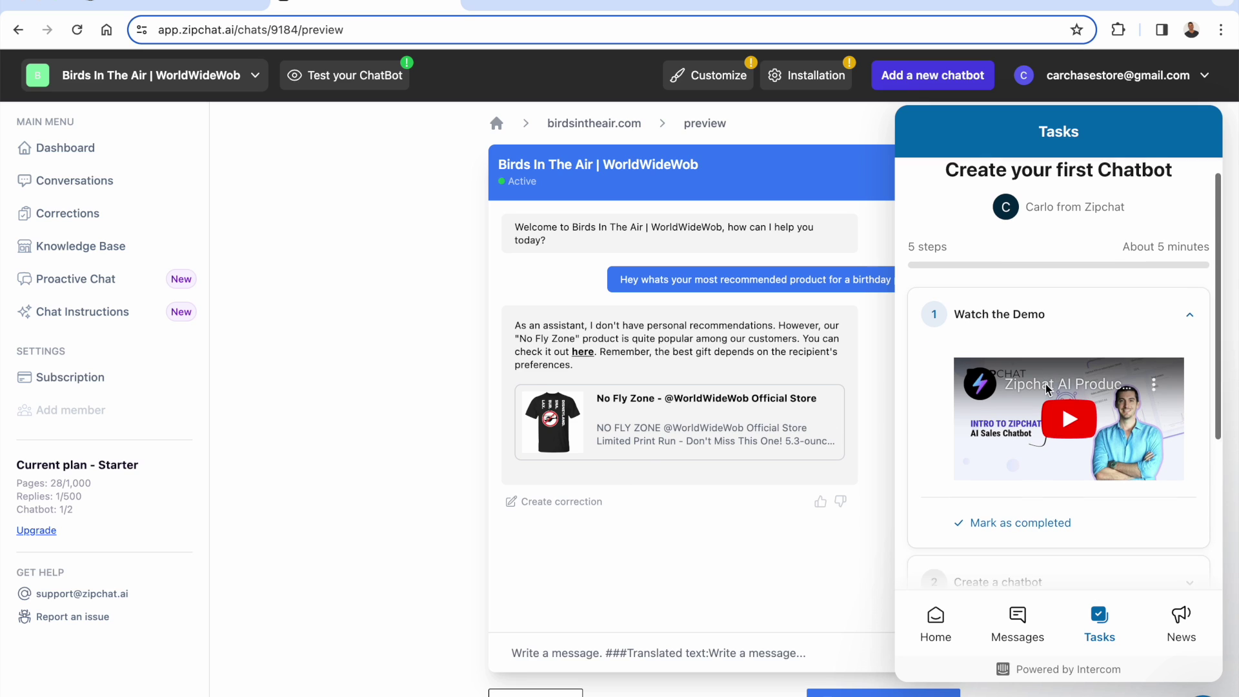
click(1018, 501)
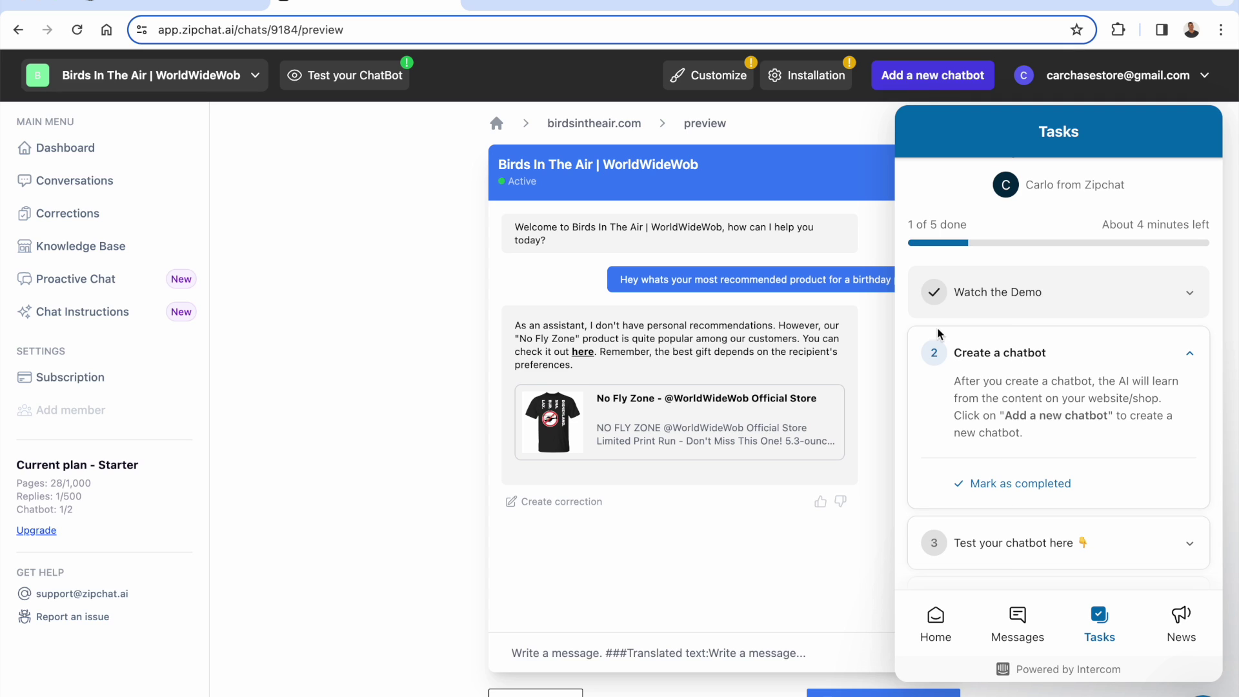
click(926, 88)
click(584, 129)
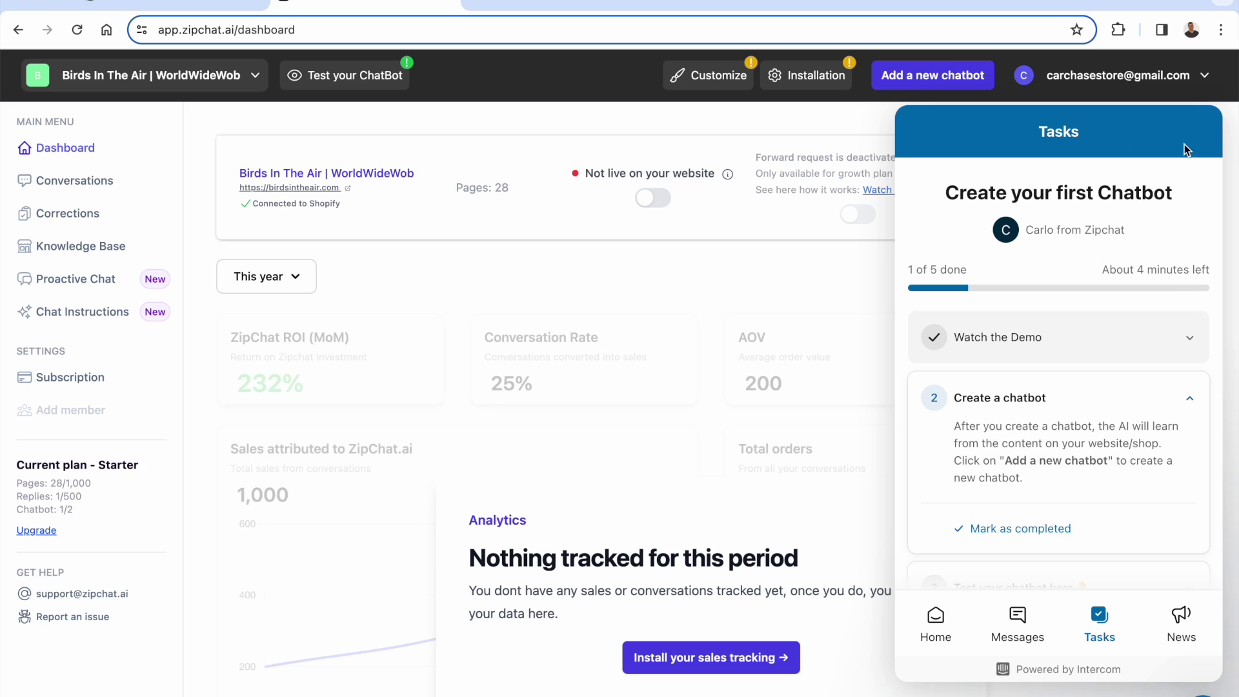
- Copy the tracking script from the sales-tracking install instructions, then start a new browser tab
click(1188, 687)
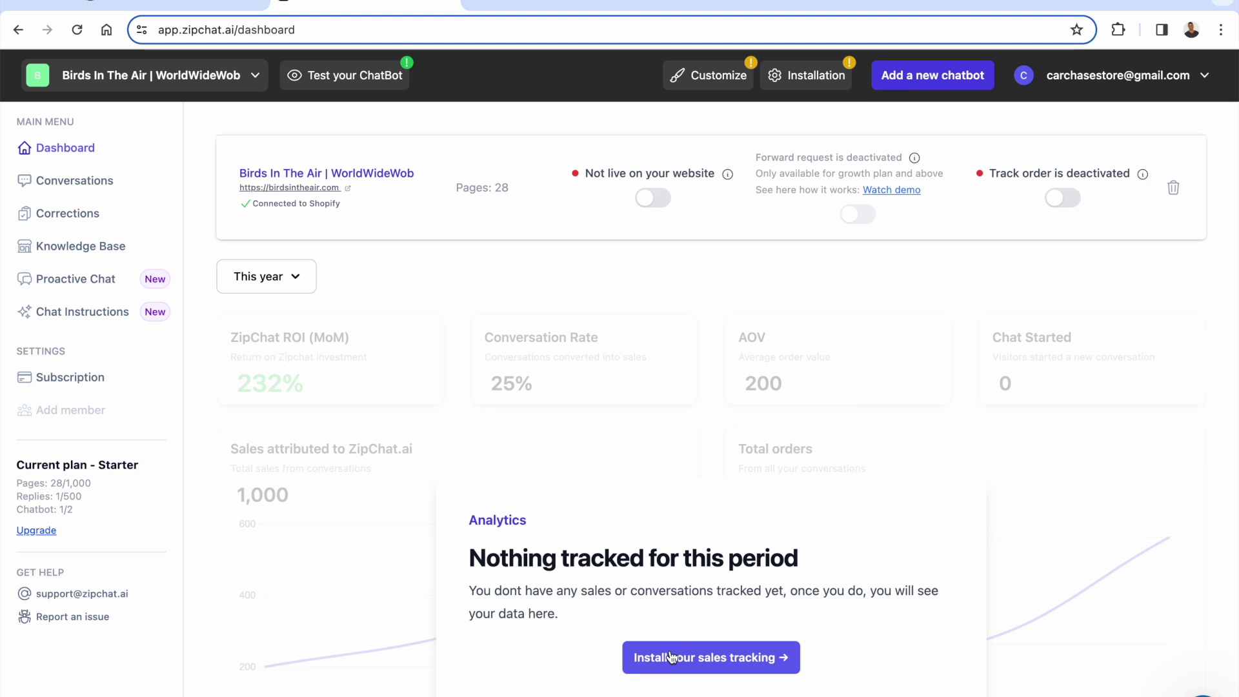
mouse_move(661, 174)
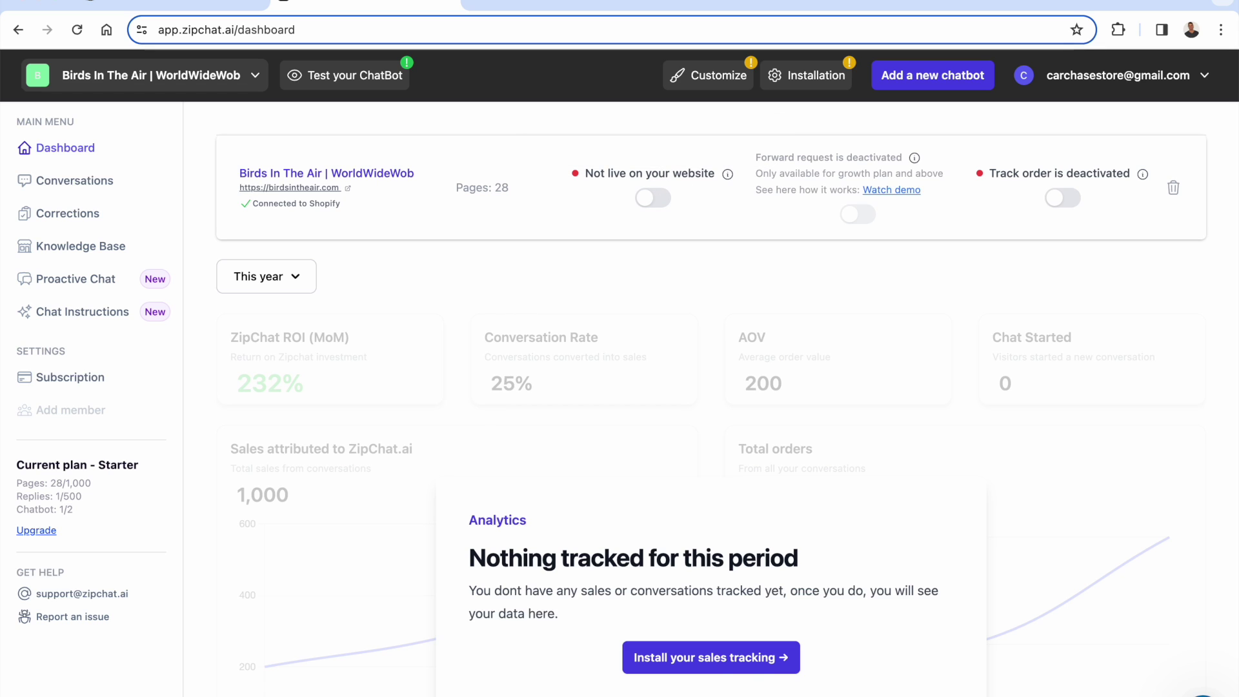
click(747, 673)
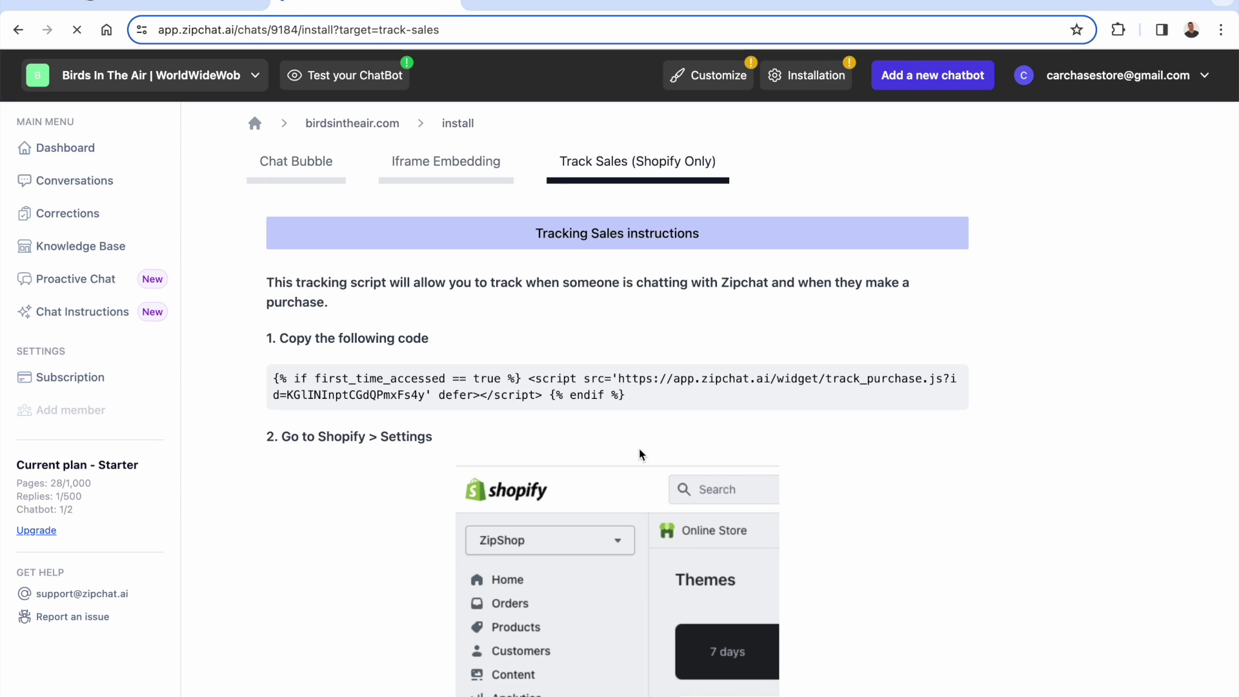
scroll(630, 395, down, 3)
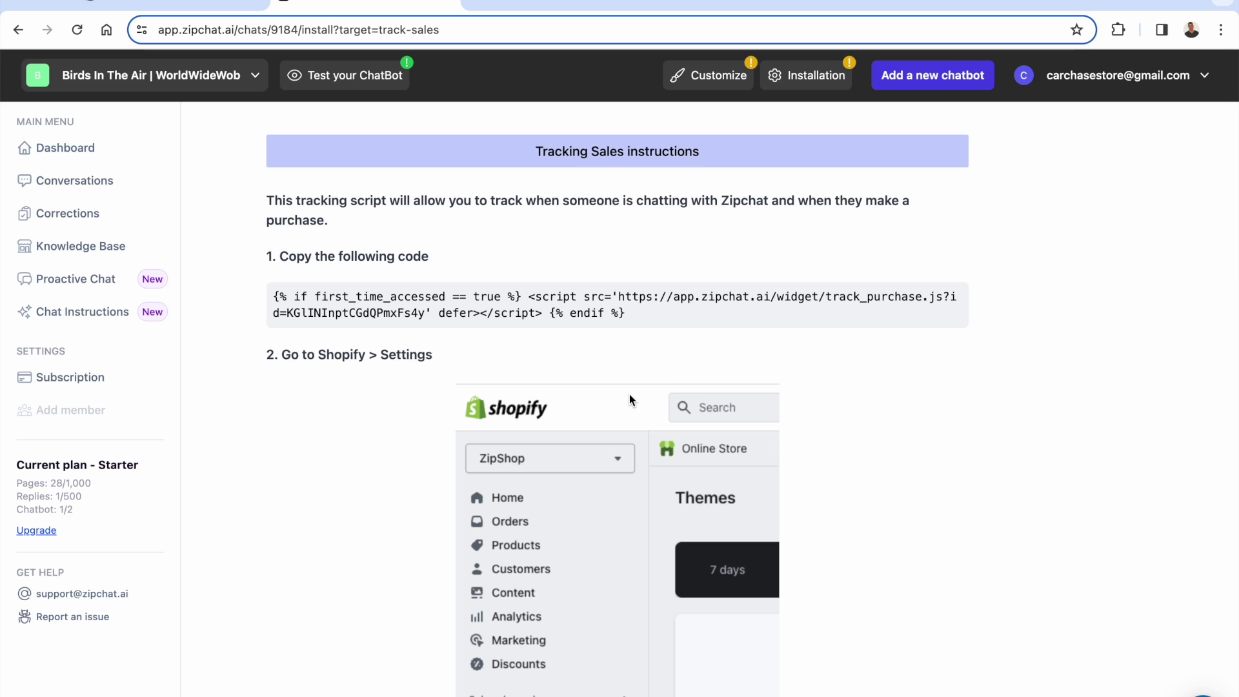
click(573, 300)
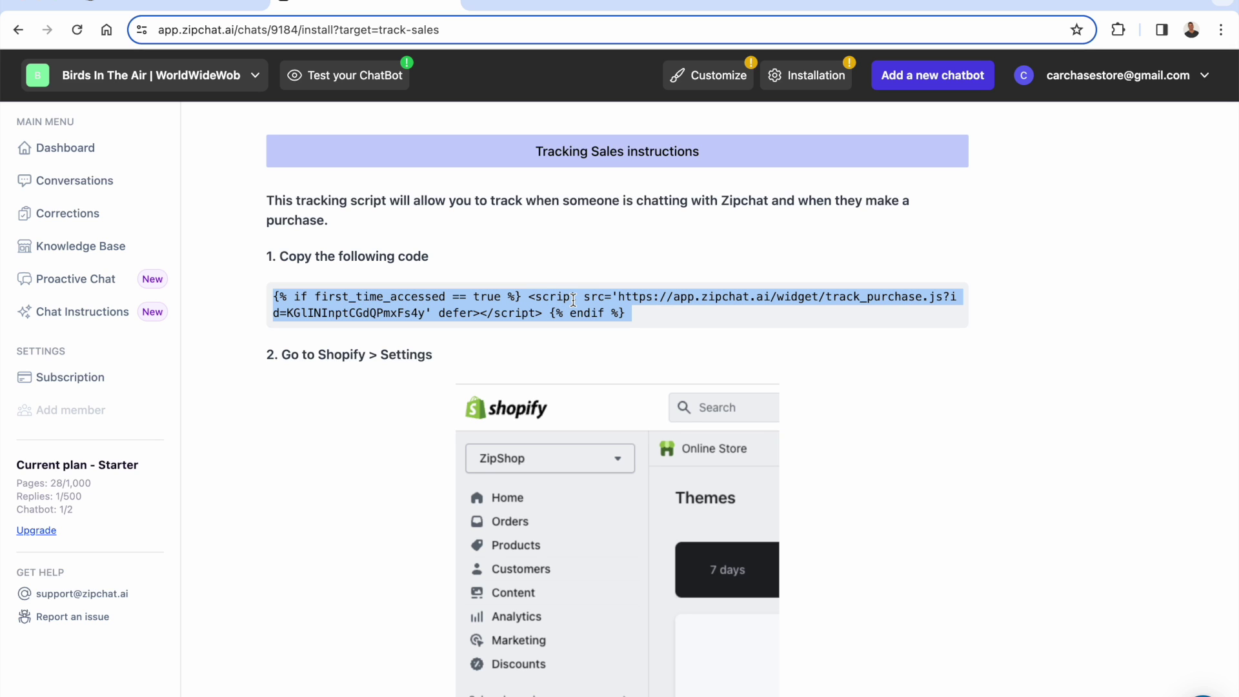
scroll(573, 300, down, 13)
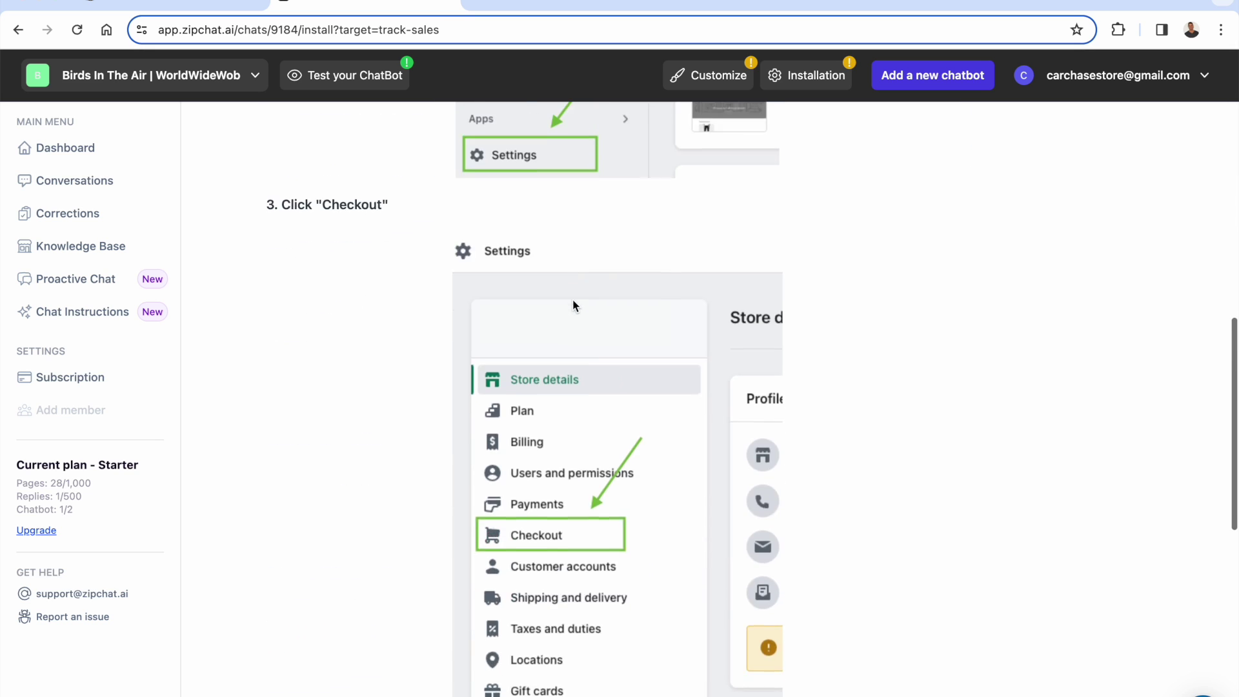
scroll(573, 303, down, 5)
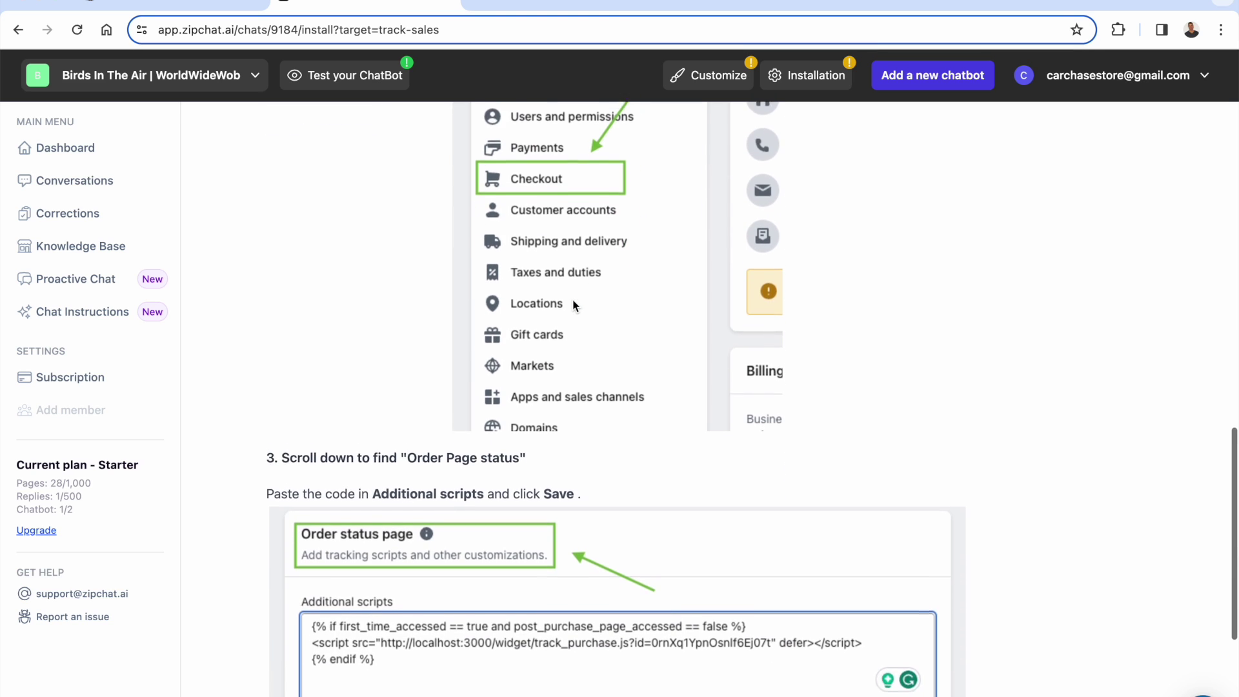
key(ctrl+t)
- Paste the ZipChat tracking script into the store checkout's Additional scripts box and save
text(birds)
key(Return)
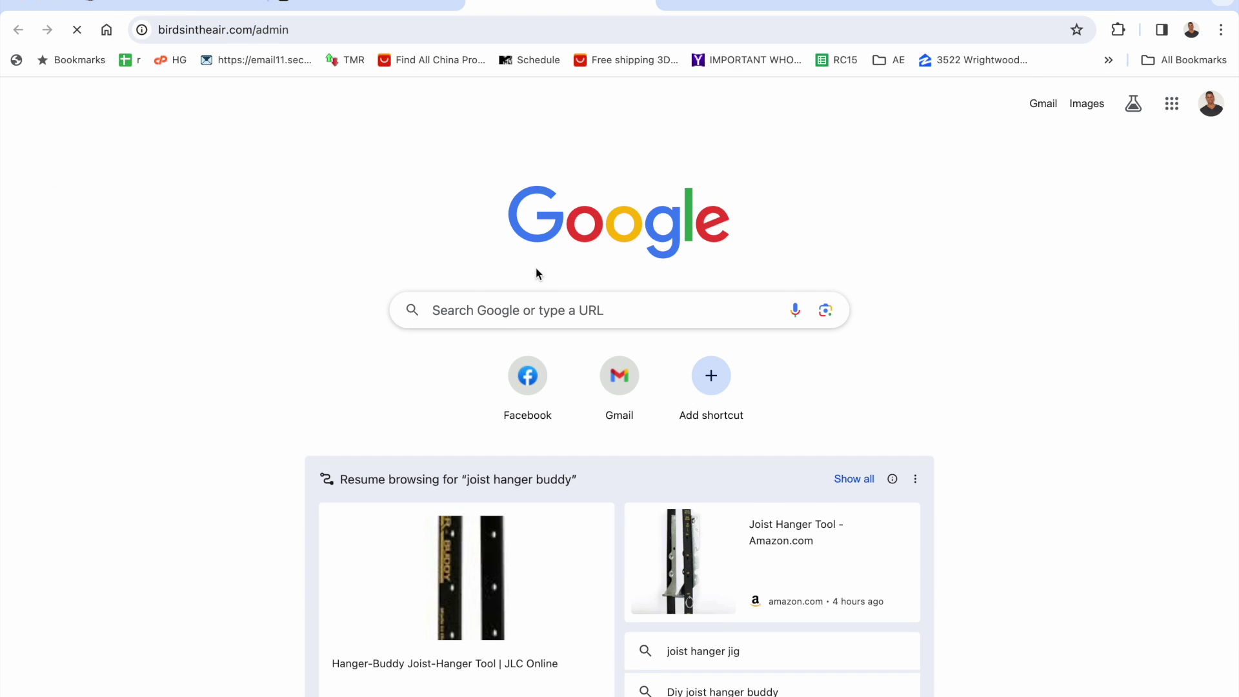
scroll(547, 365, down, 3)
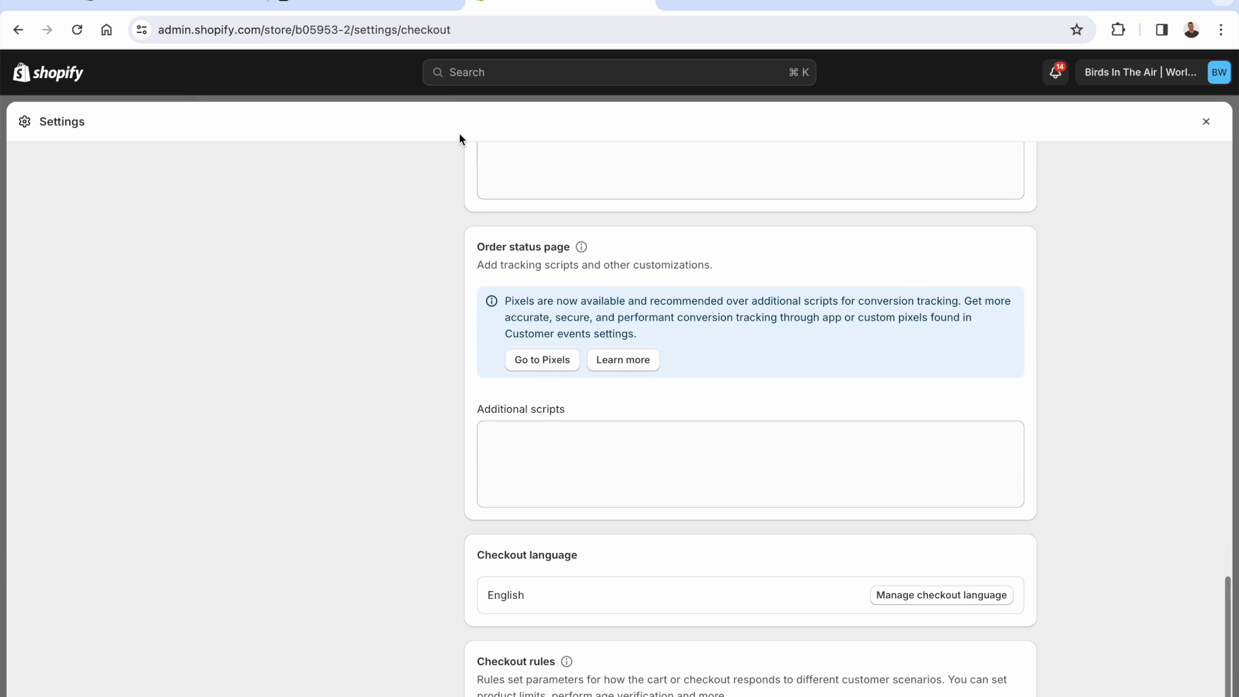
click(380, 8)
click(573, 5)
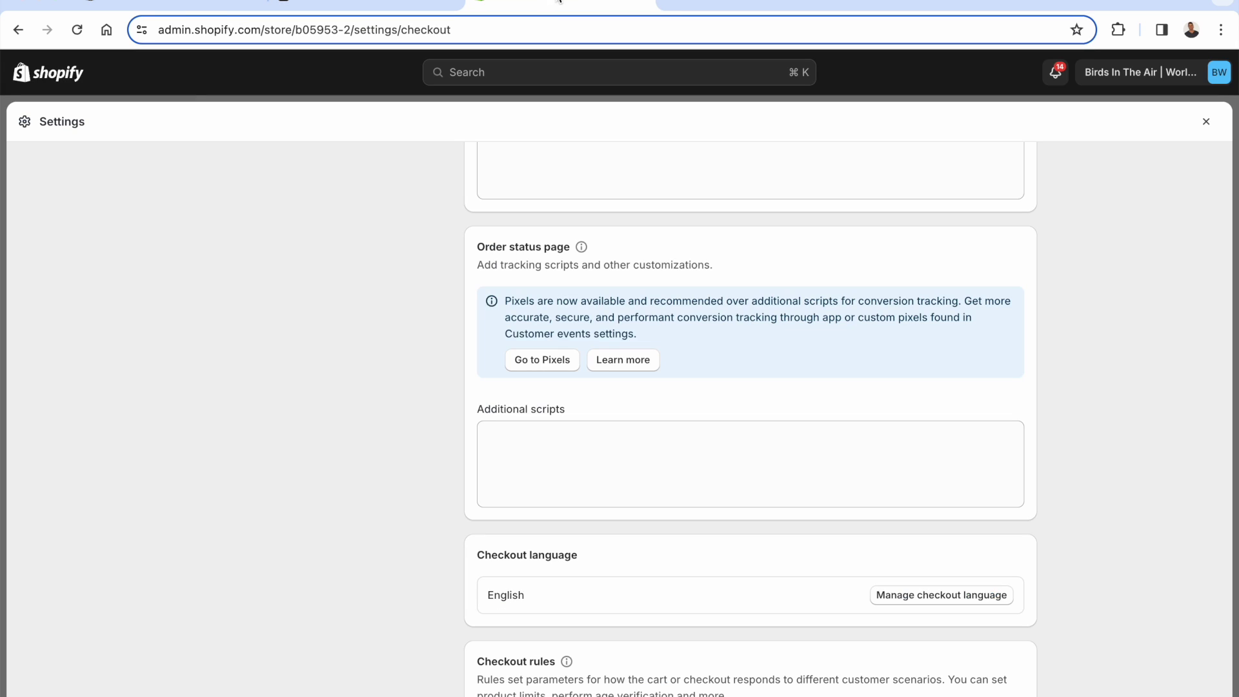
click(560, 475)
text({% if first_time_accessed == true %} <script src='https://app.zipchat.ai/widget/track_purchase.js?id=KGIlNInptCGdQPmxFs4y' defer></script> {% endif %})
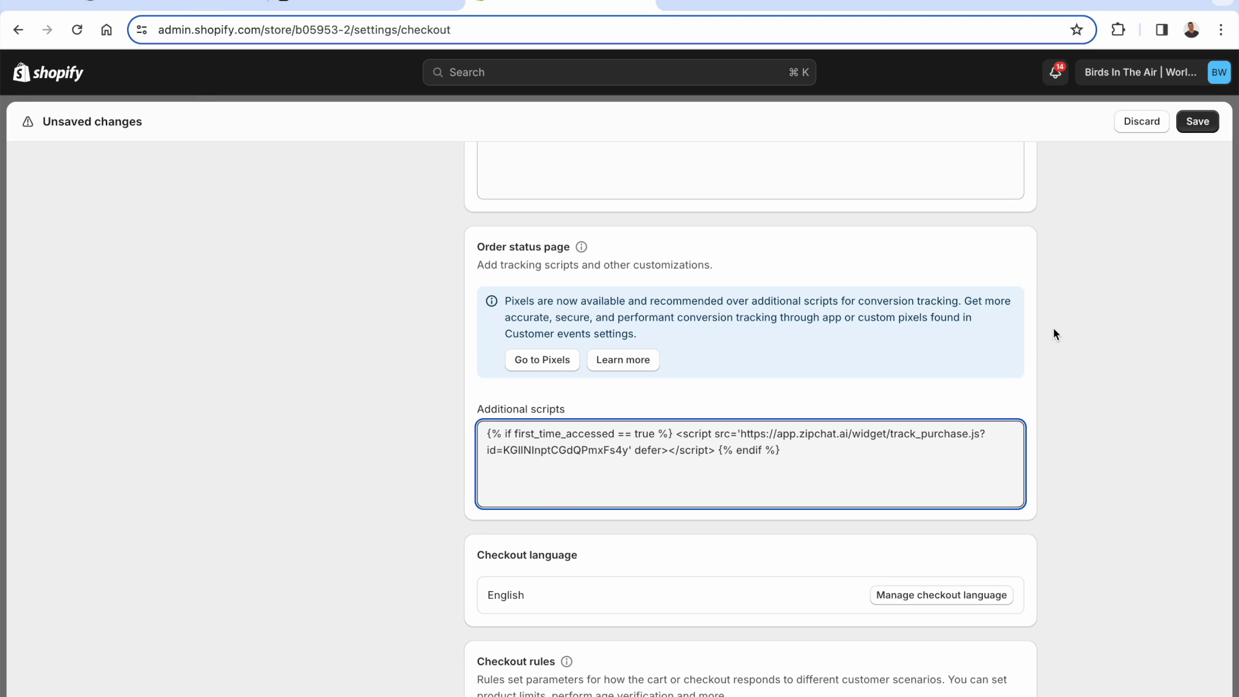
click(1202, 129)
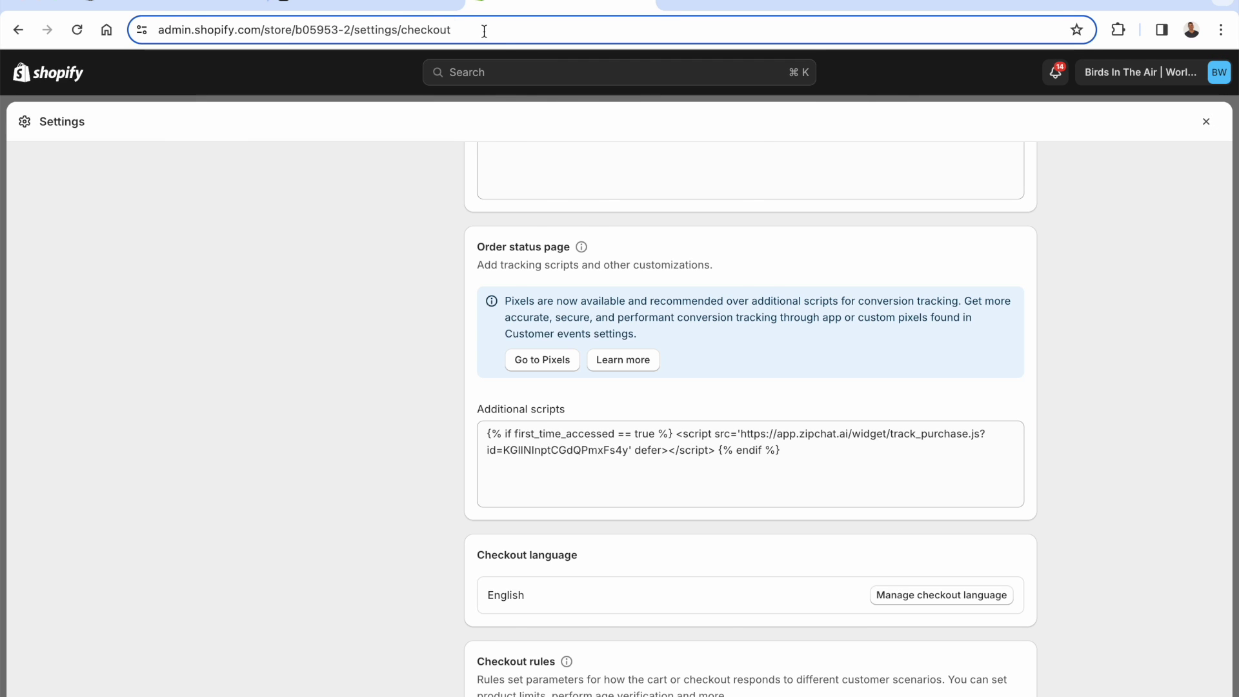
- Cross-check the install instructions against the checkout settings, then return to the ZipChat dashboard
click(400, 3)
scroll(371, 428, down, 1)
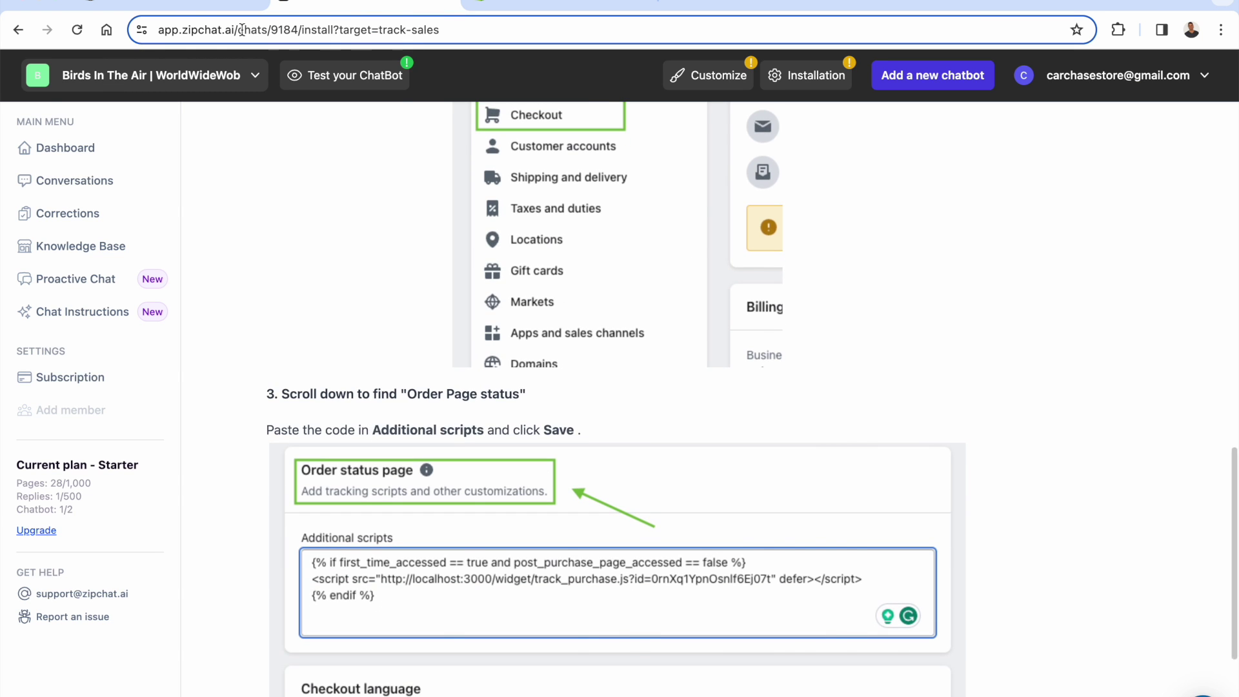
click(185, 4)
click(365, 5)
scroll(416, 432, up, 10)
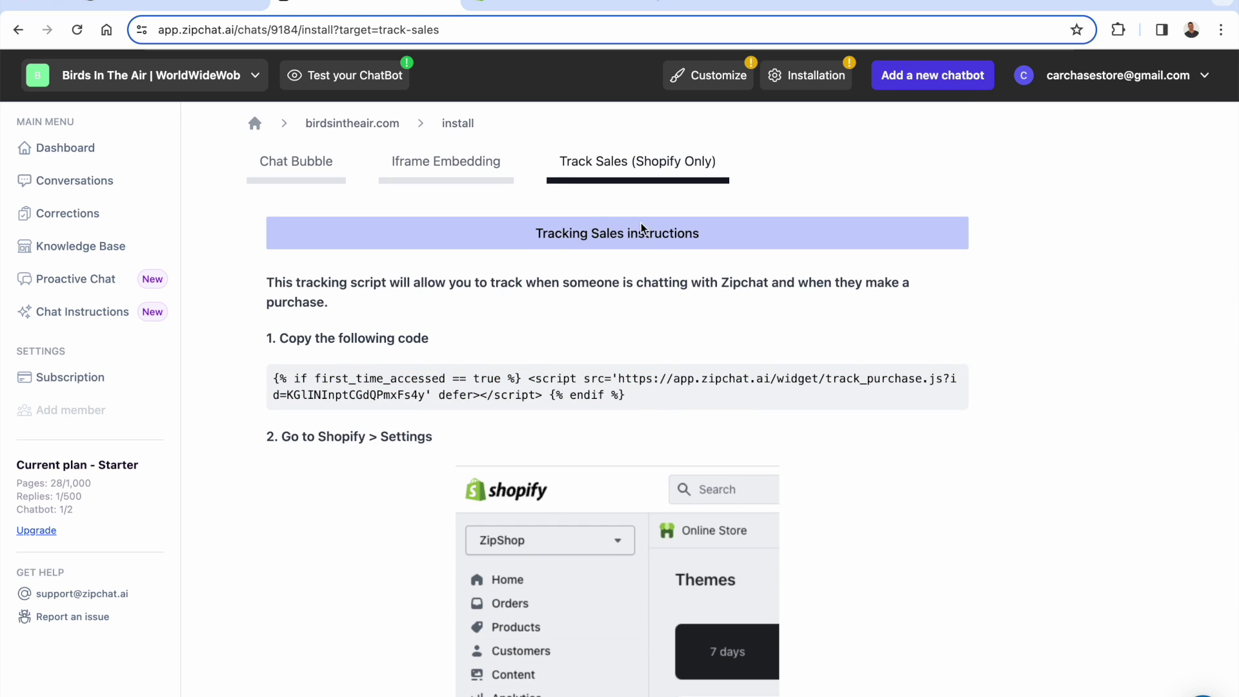
scroll(579, 347, down, 15)
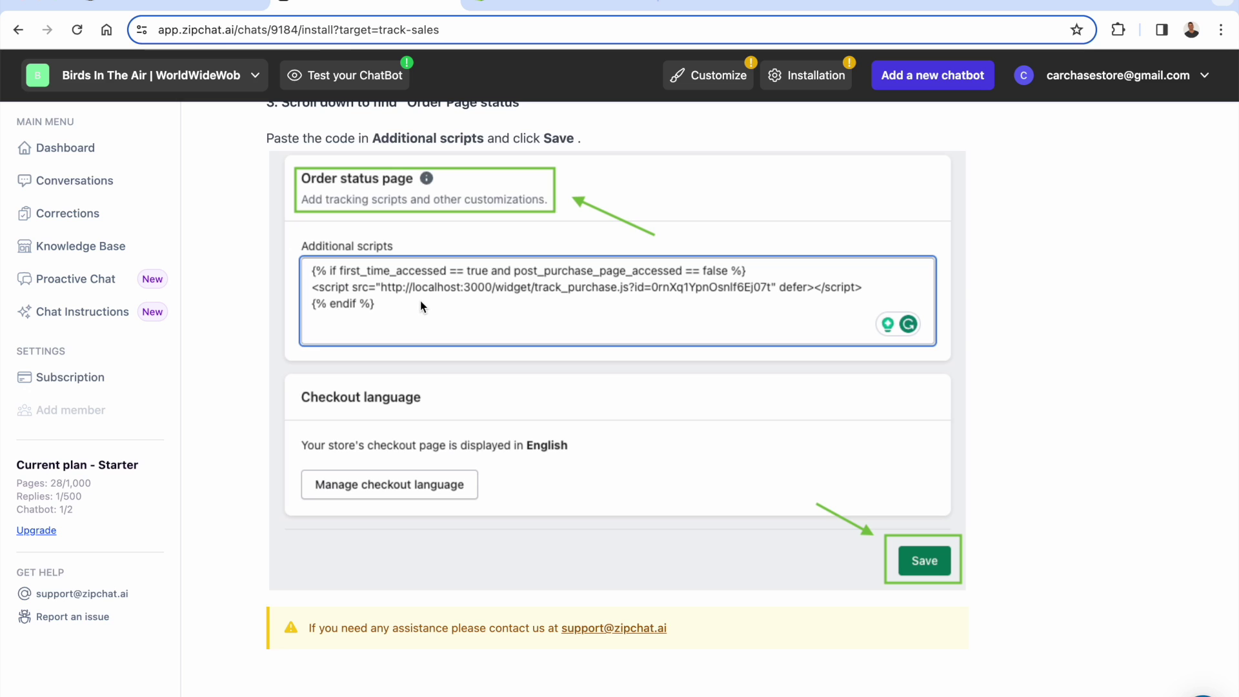
scroll(420, 301, up, 15)
click(542, 7)
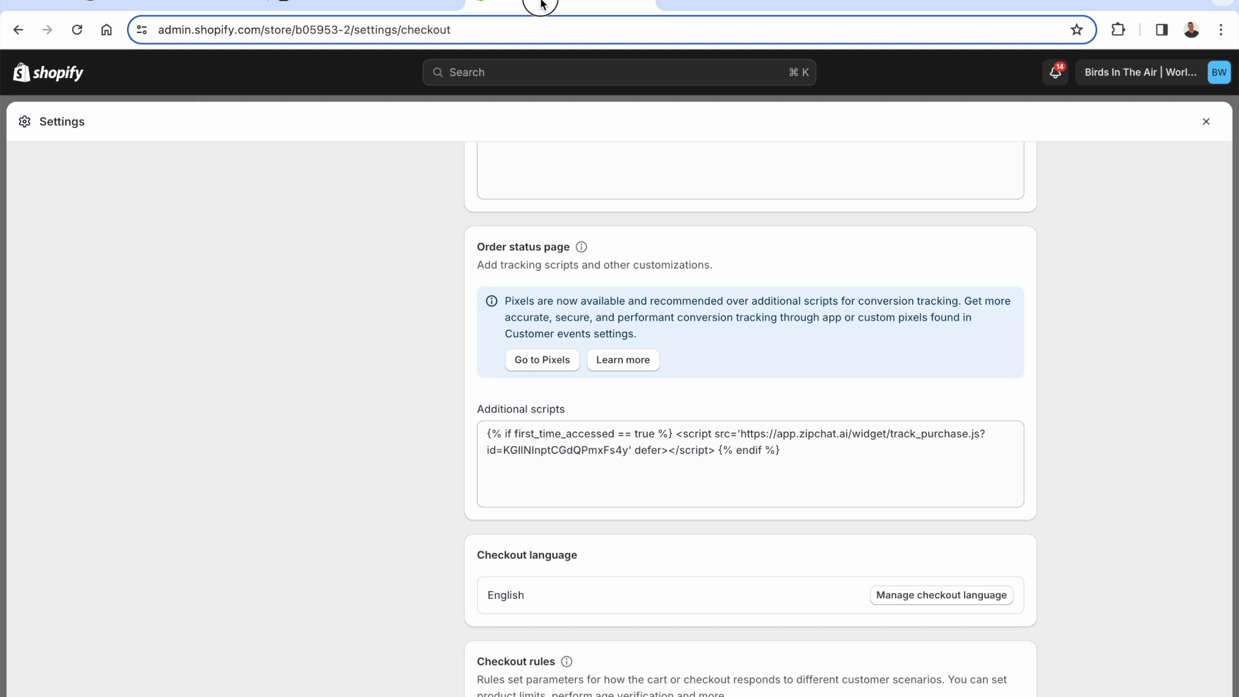
scroll(466, 306, down, 3)
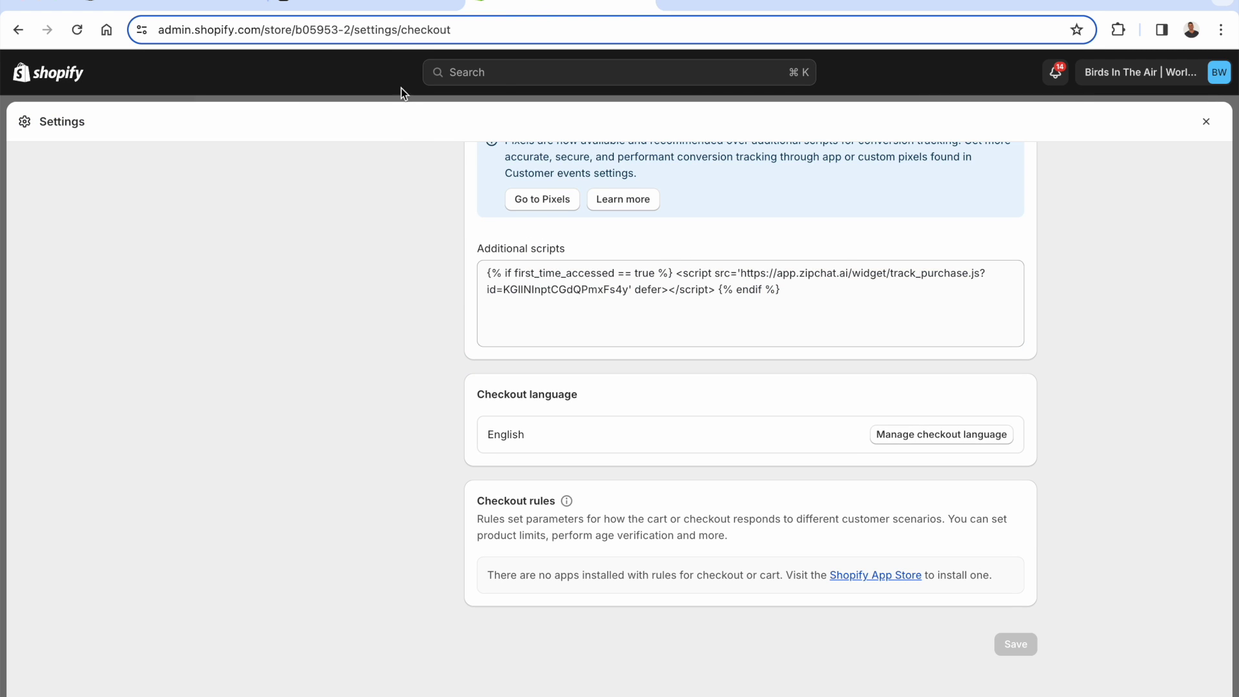
click(365, 6)
click(357, 129)
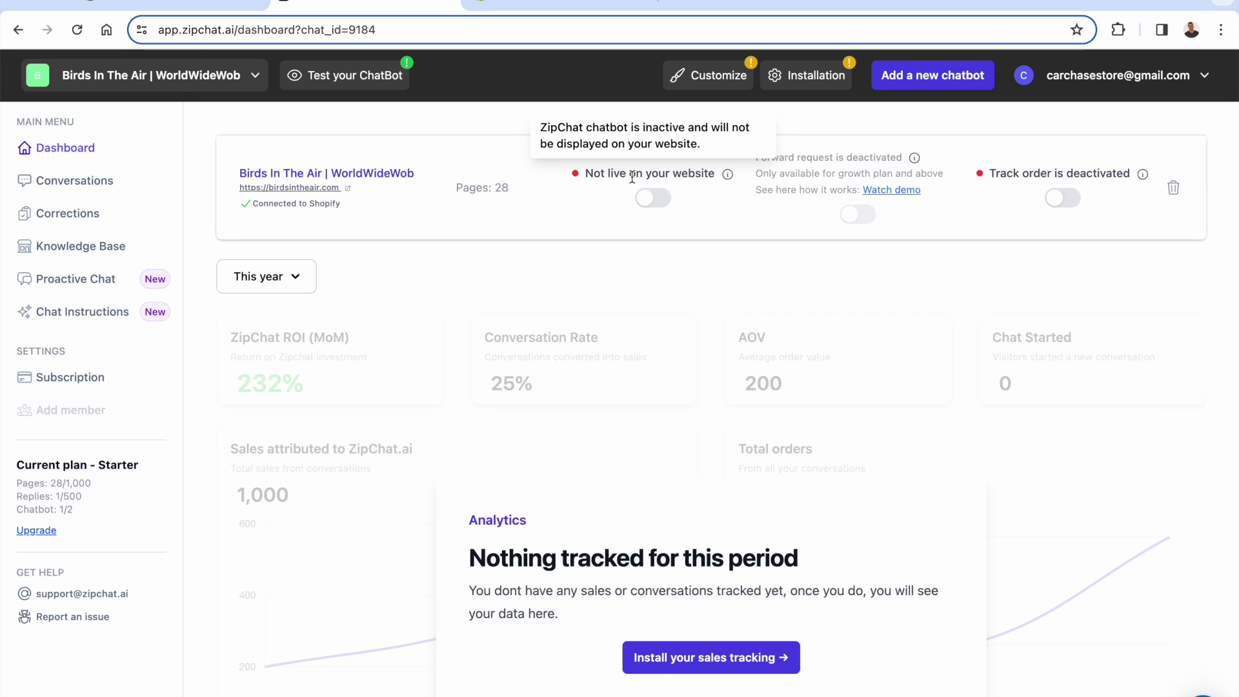
- Turn on Live on your website and Track order, then view the Conversations page
click(652, 197)
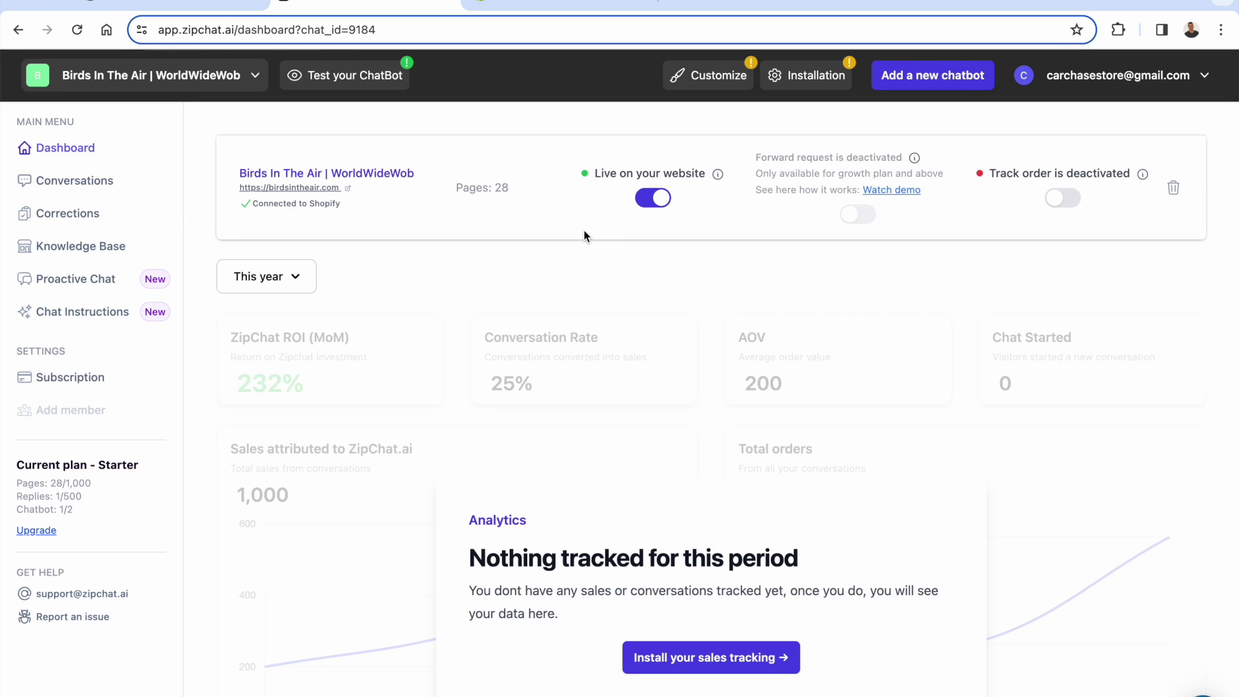
click(1059, 199)
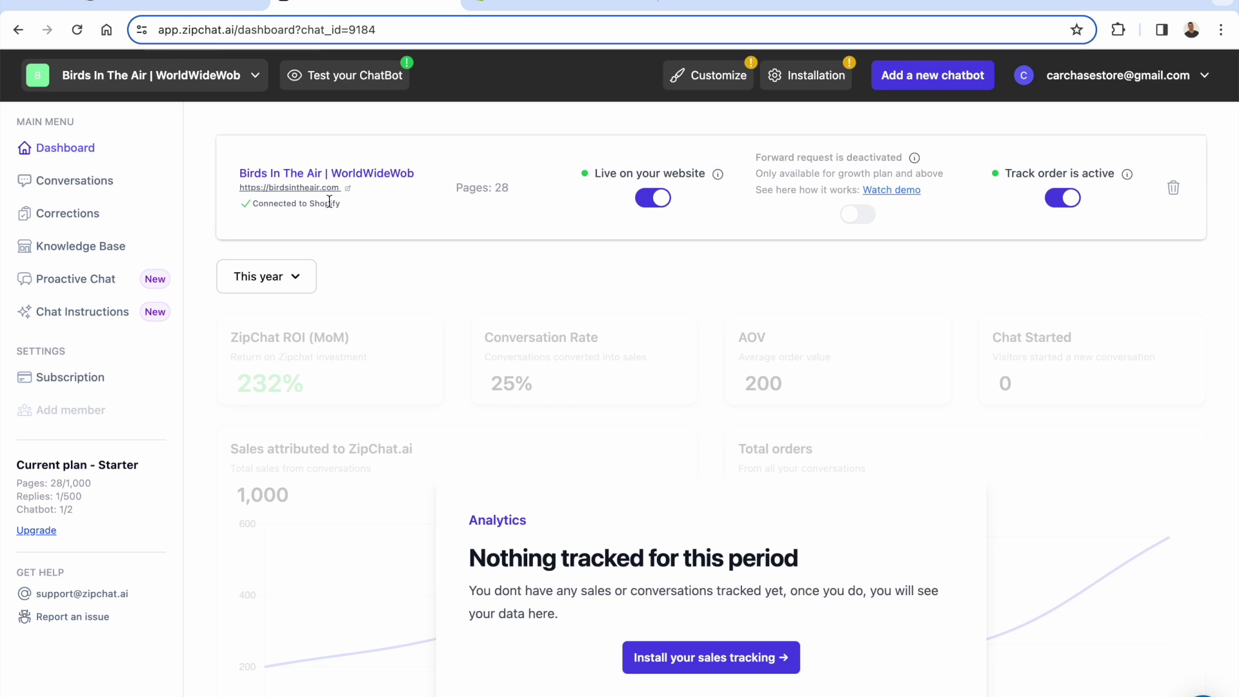
scroll(329, 202, down, 1)
scroll(329, 202, up, 1)
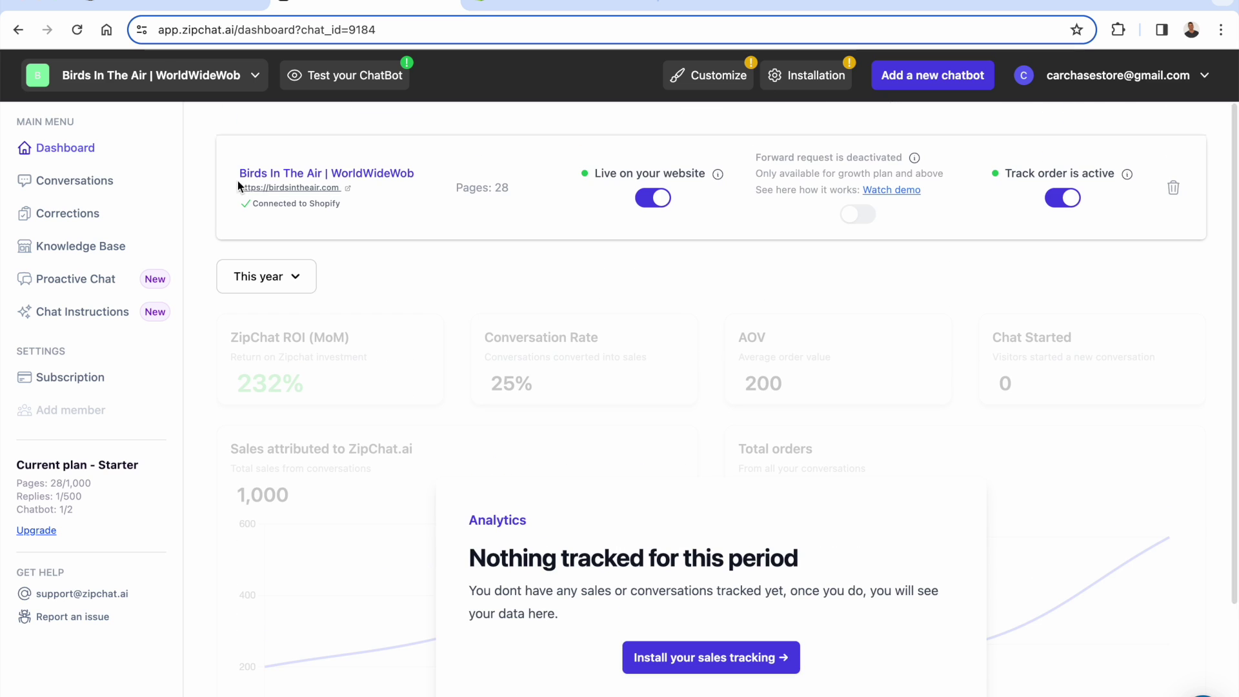
click(73, 190)
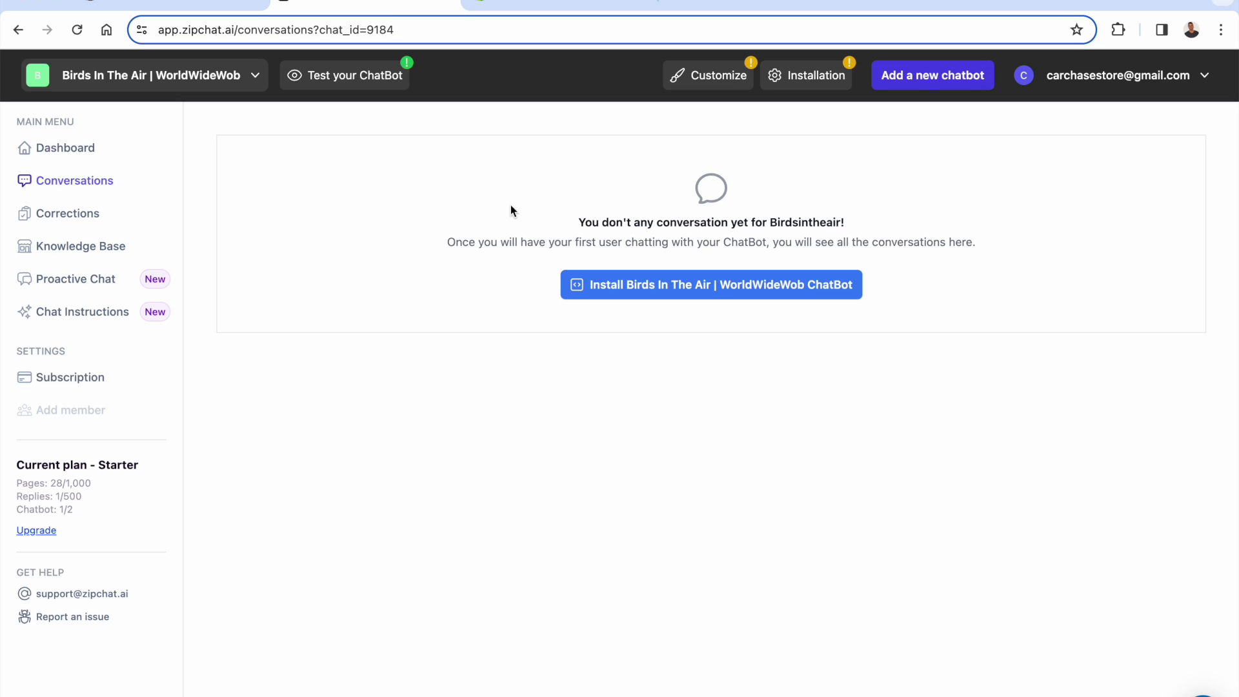
- Read the Corrections page explanation, then review the 28 linked sources in Knowledge Base
click(82, 215)
drag(311, 234, 429, 290)
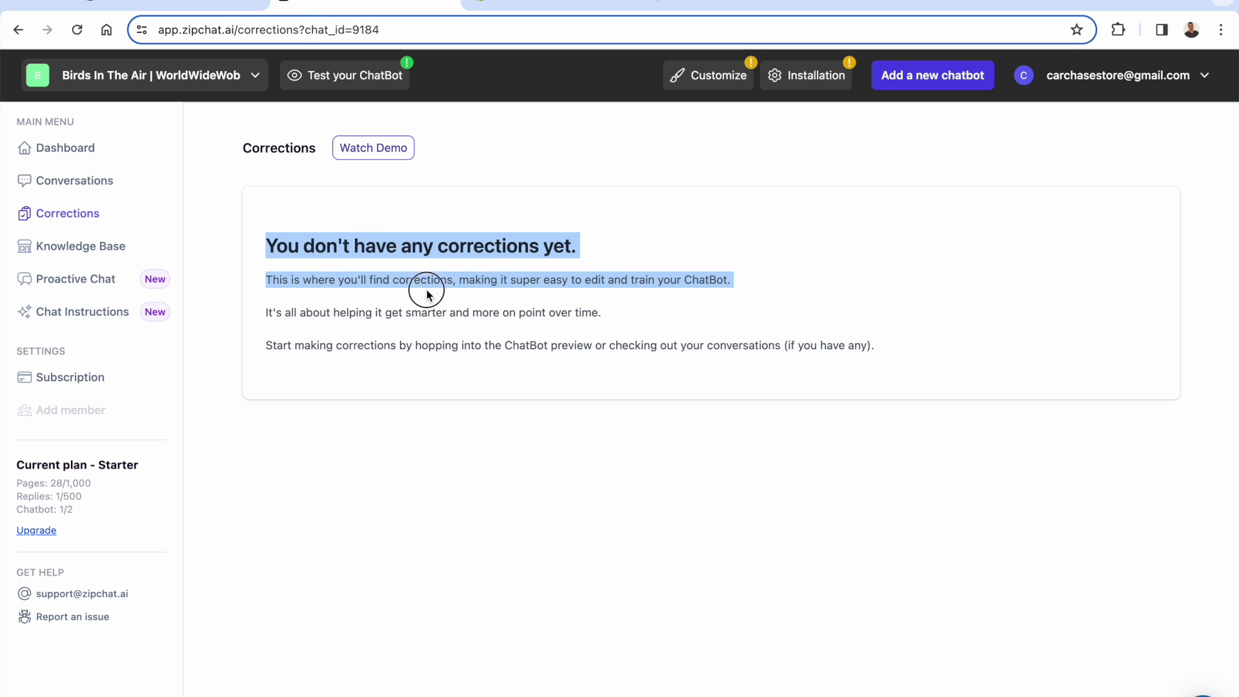
click(429, 290)
drag(465, 348, 384, 278)
click(386, 279)
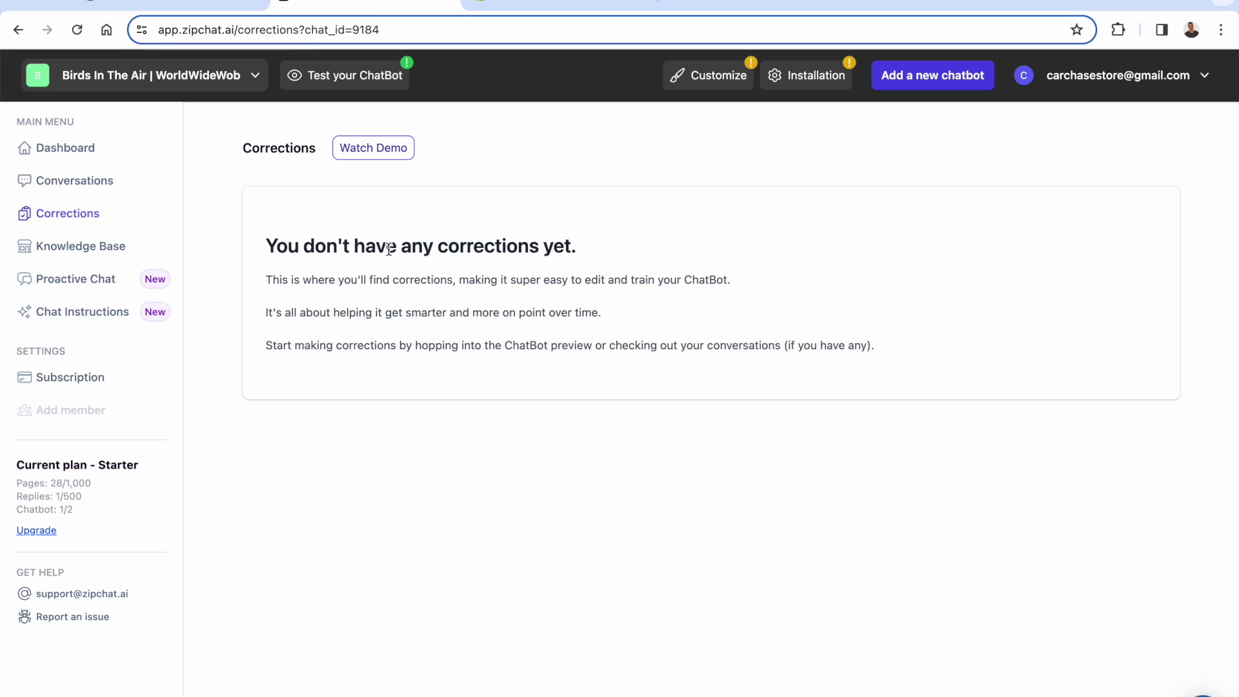
click(63, 253)
scroll(382, 280, down, 3)
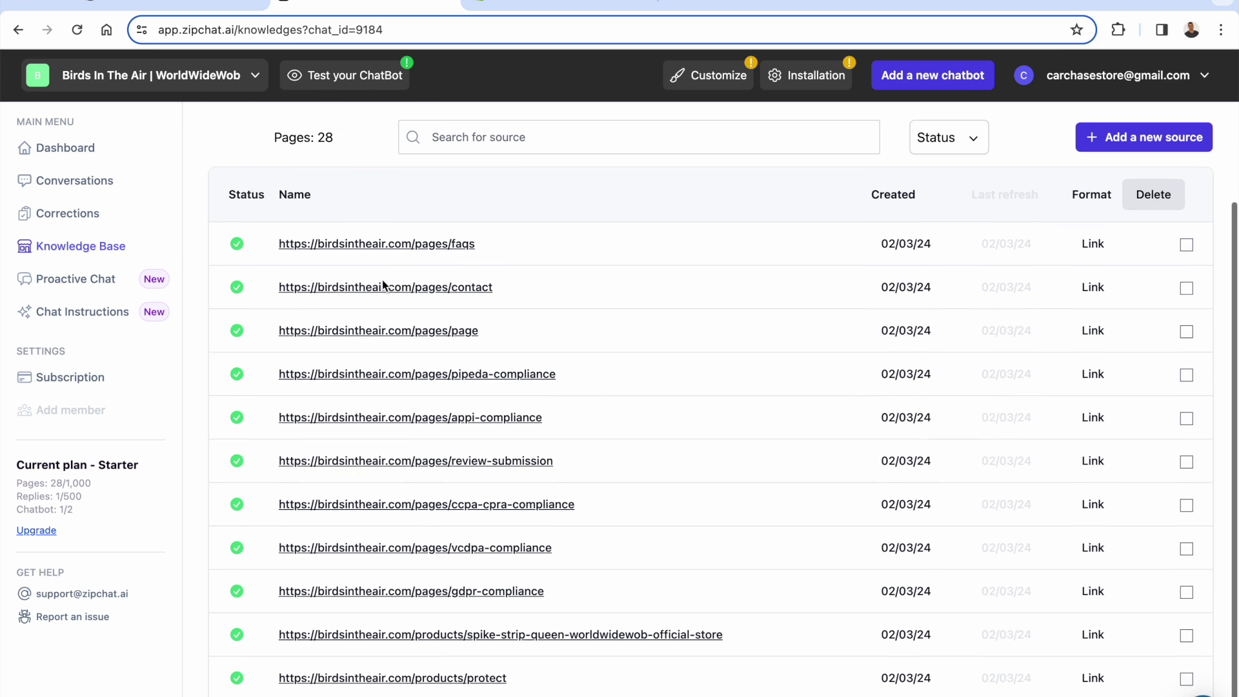
scroll(385, 287, up, 3)
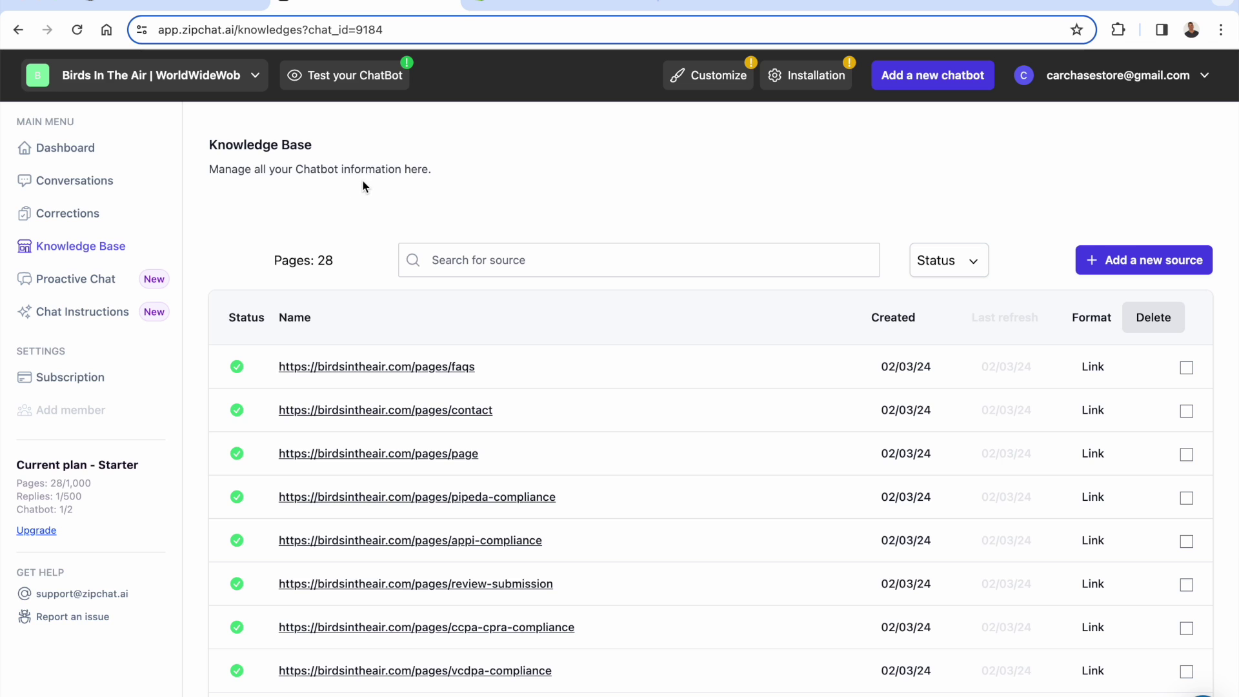
- Add a blank-text source 'Information About Our Store' with a store description, then go to Proactive Chat
click(1113, 267)
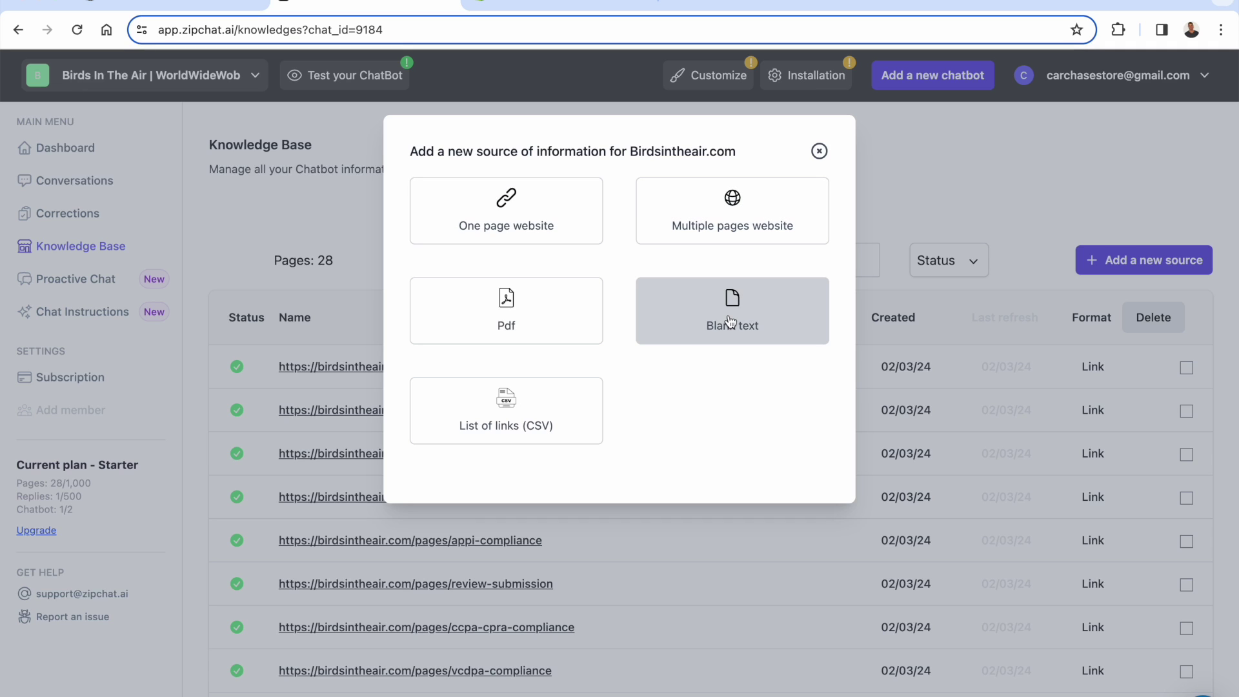
click(766, 331)
scroll(581, 510, down, 1)
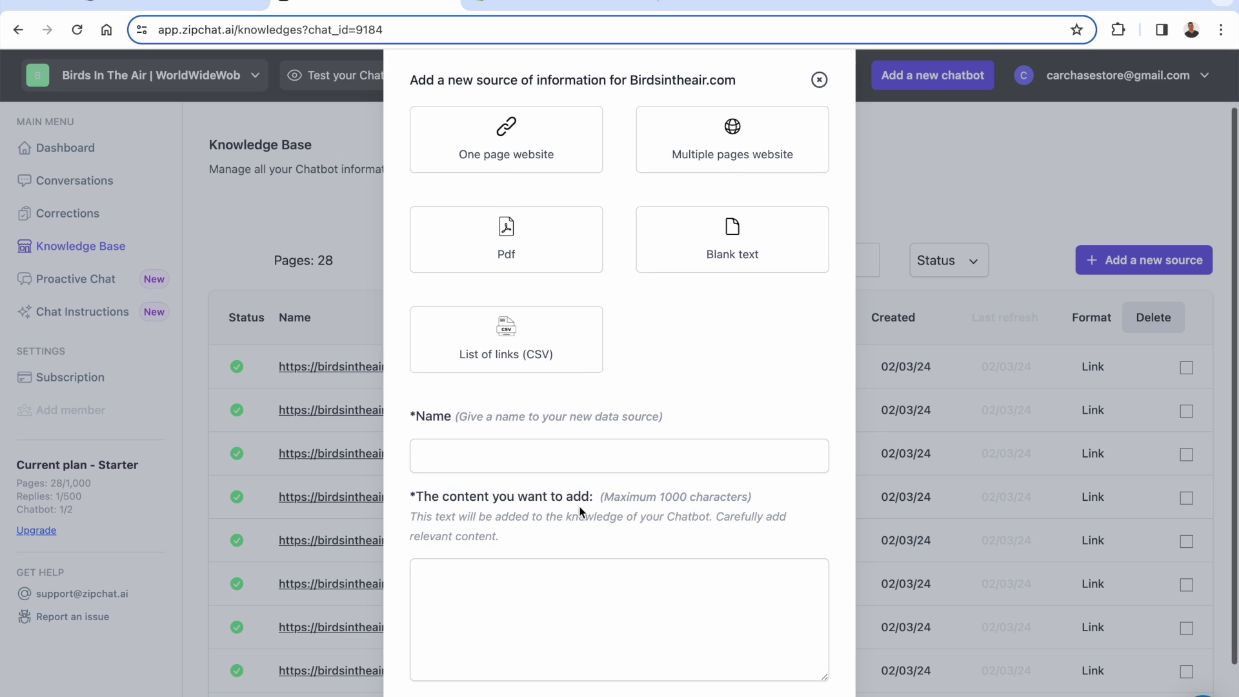
click(551, 459)
text(In)
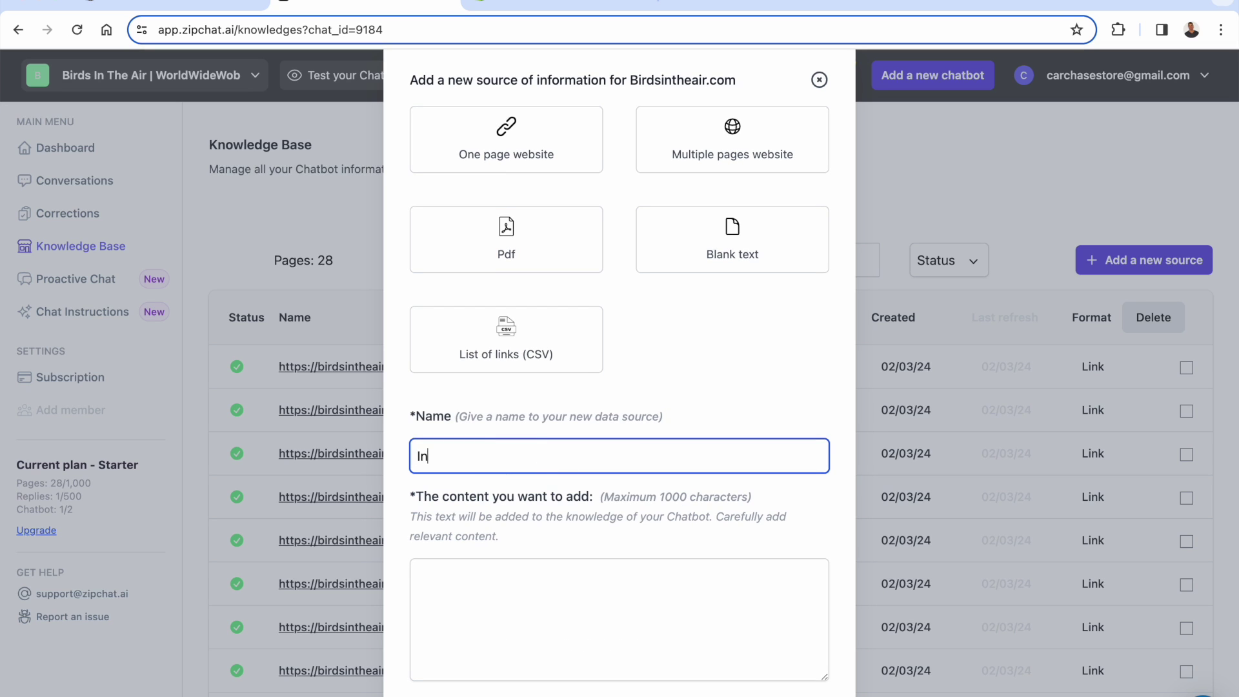
text(formation About Our Store)
click(597, 652)
text(This s)
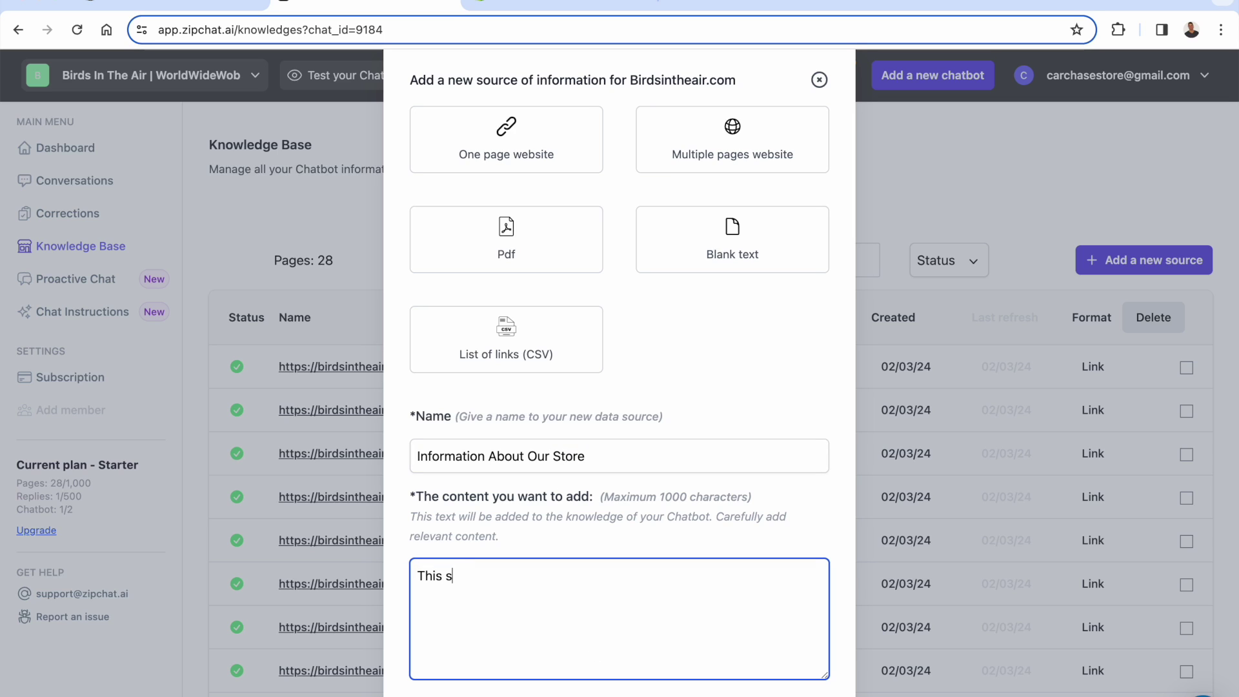
text(tore is the official store of)
text( @World)
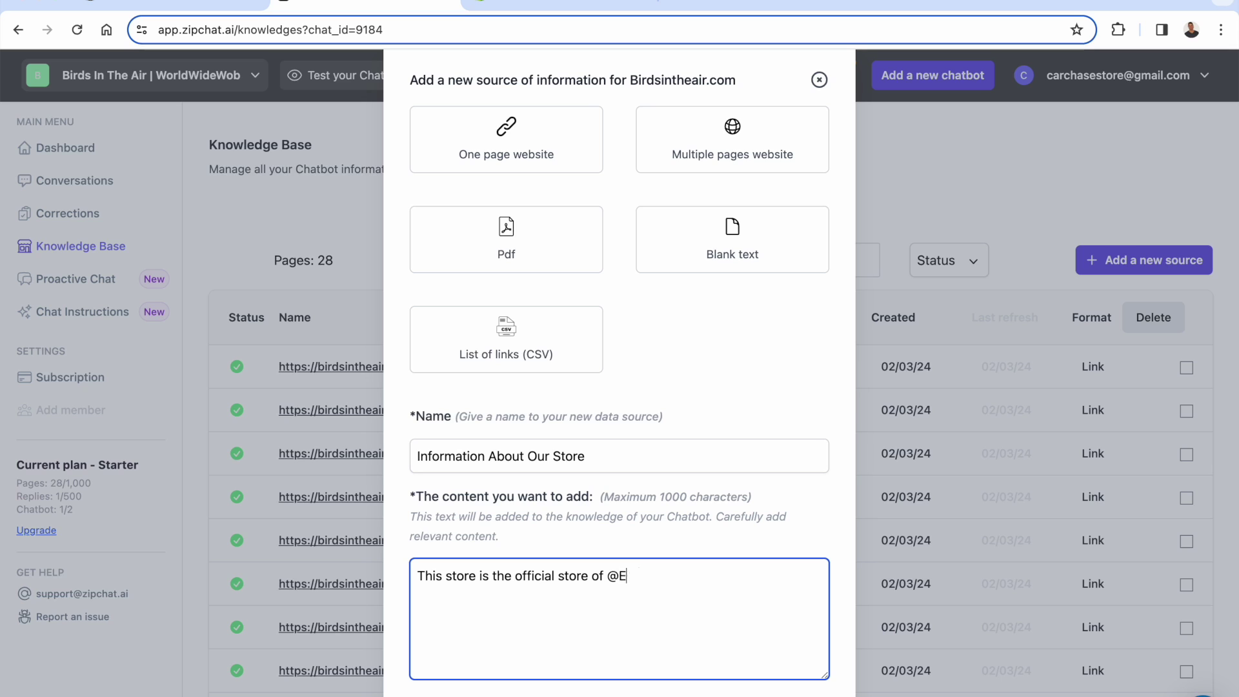
text(WideWob)
scroll(617, 565, down, 2)
click(445, 638)
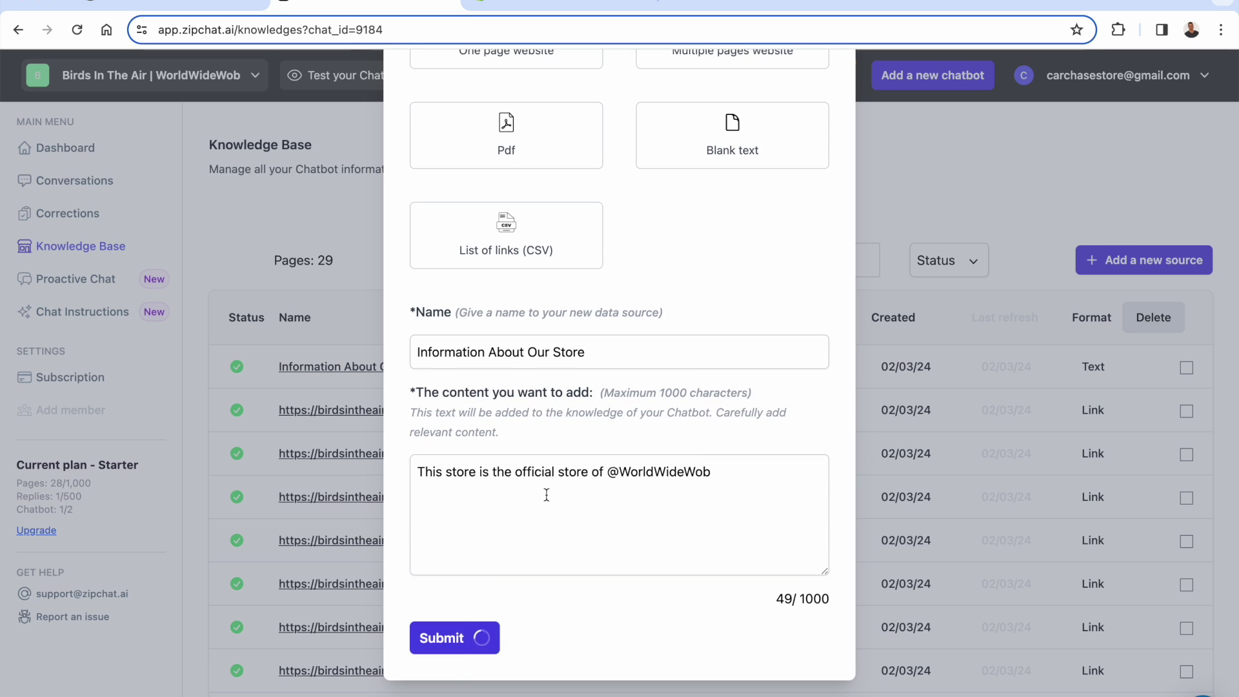
scroll(595, 466, down, 3)
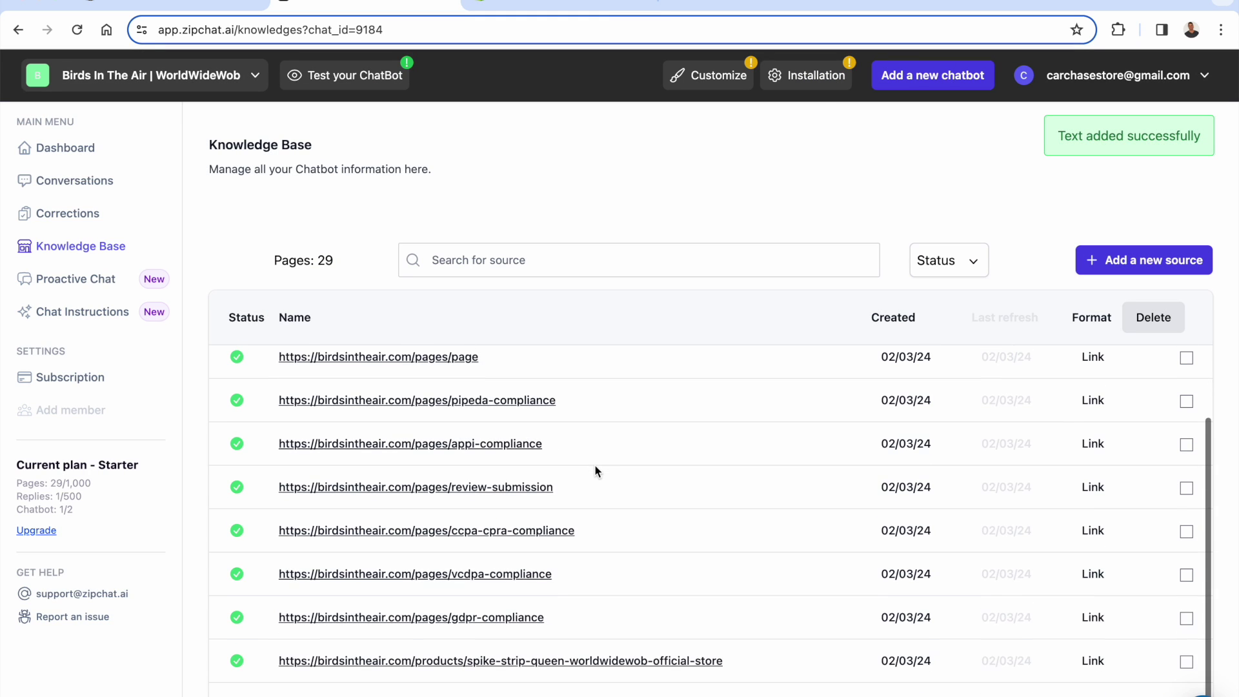
click(78, 278)
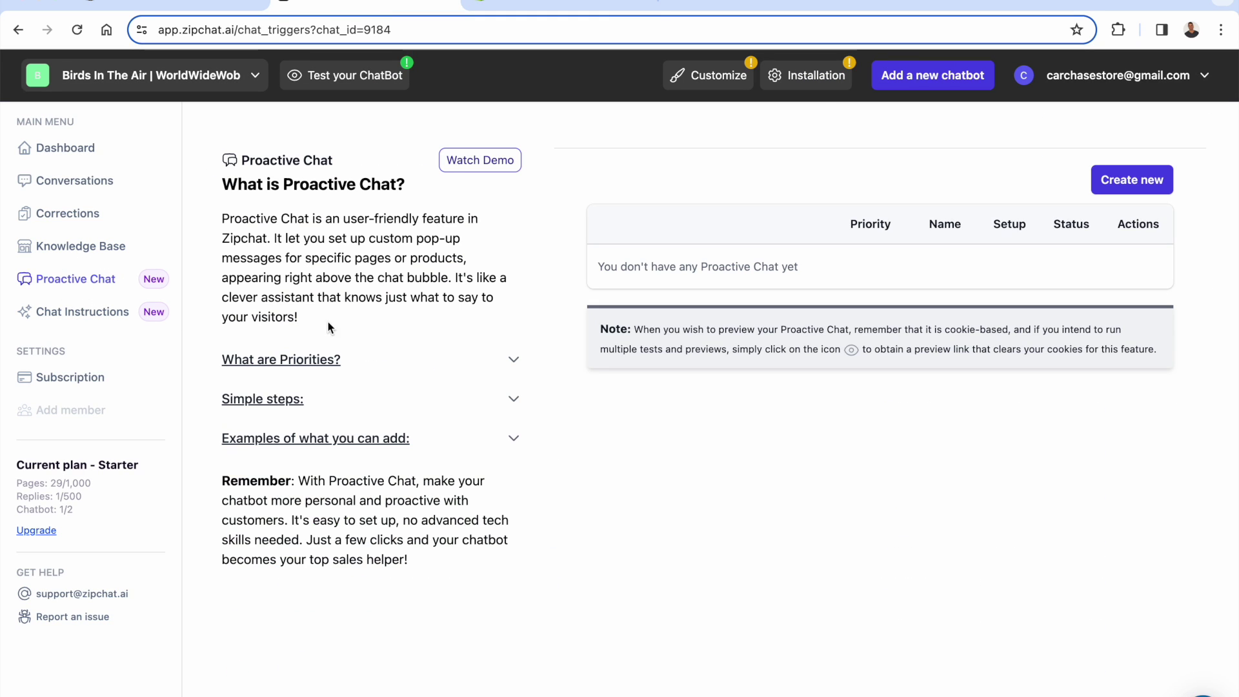
click(457, 158)
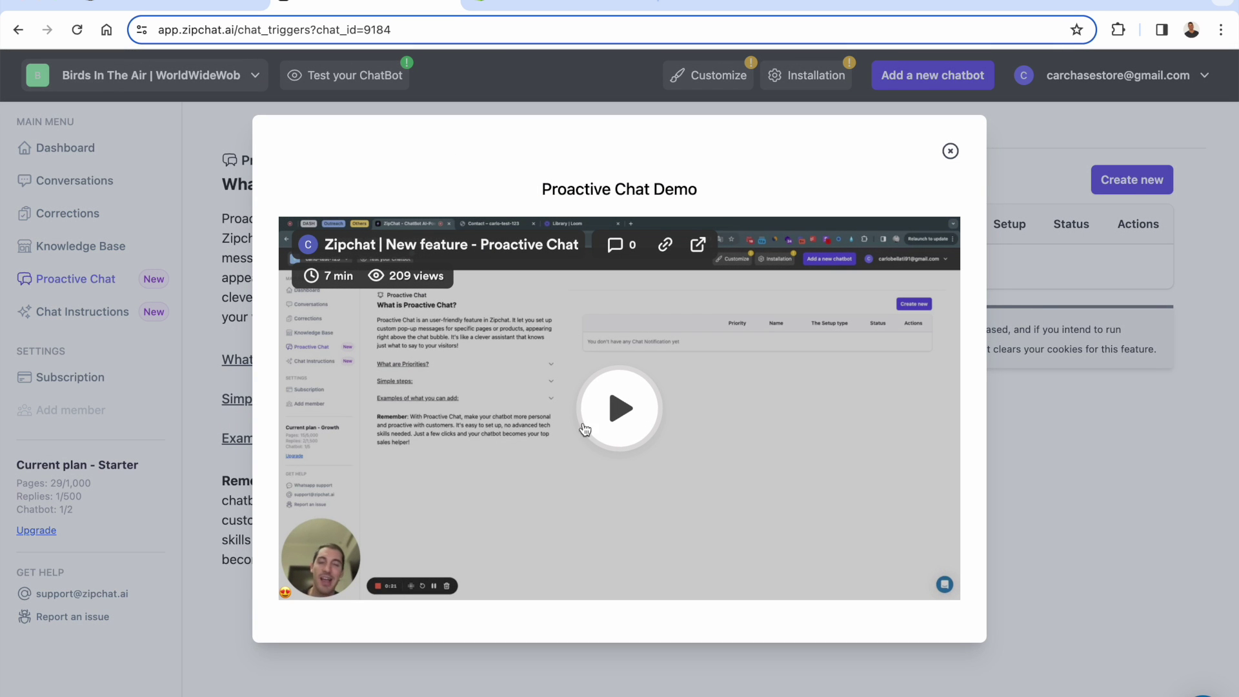
click(600, 416)
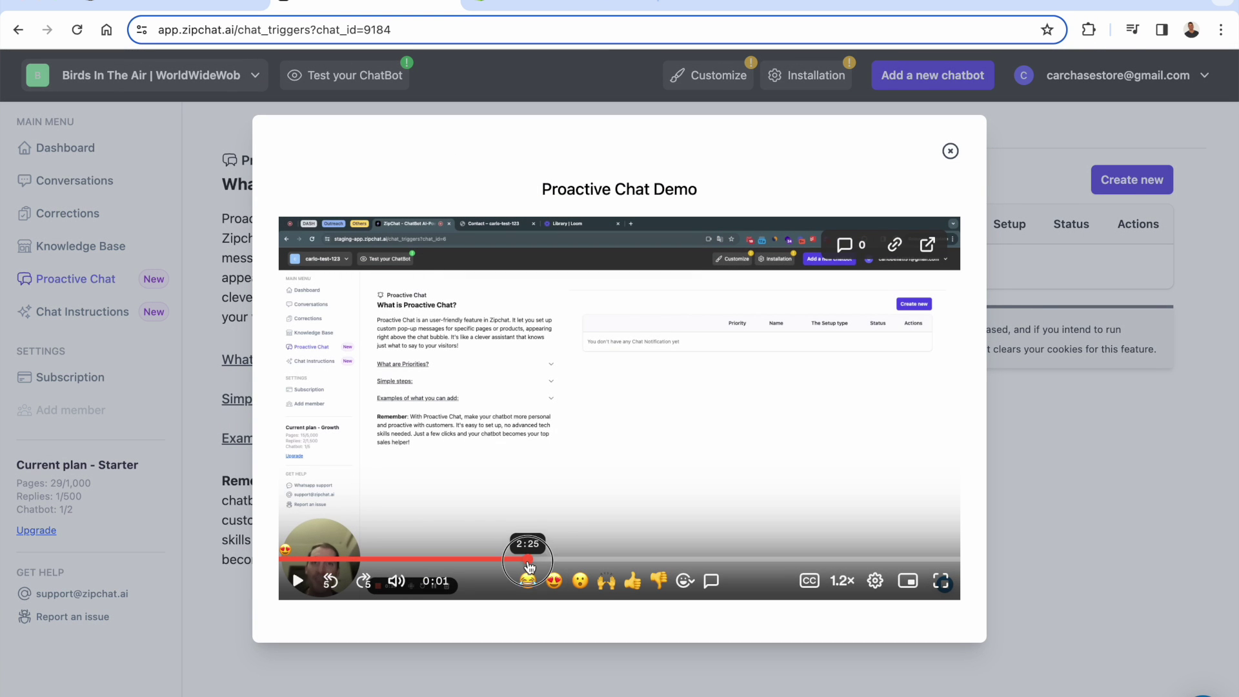
click(525, 558)
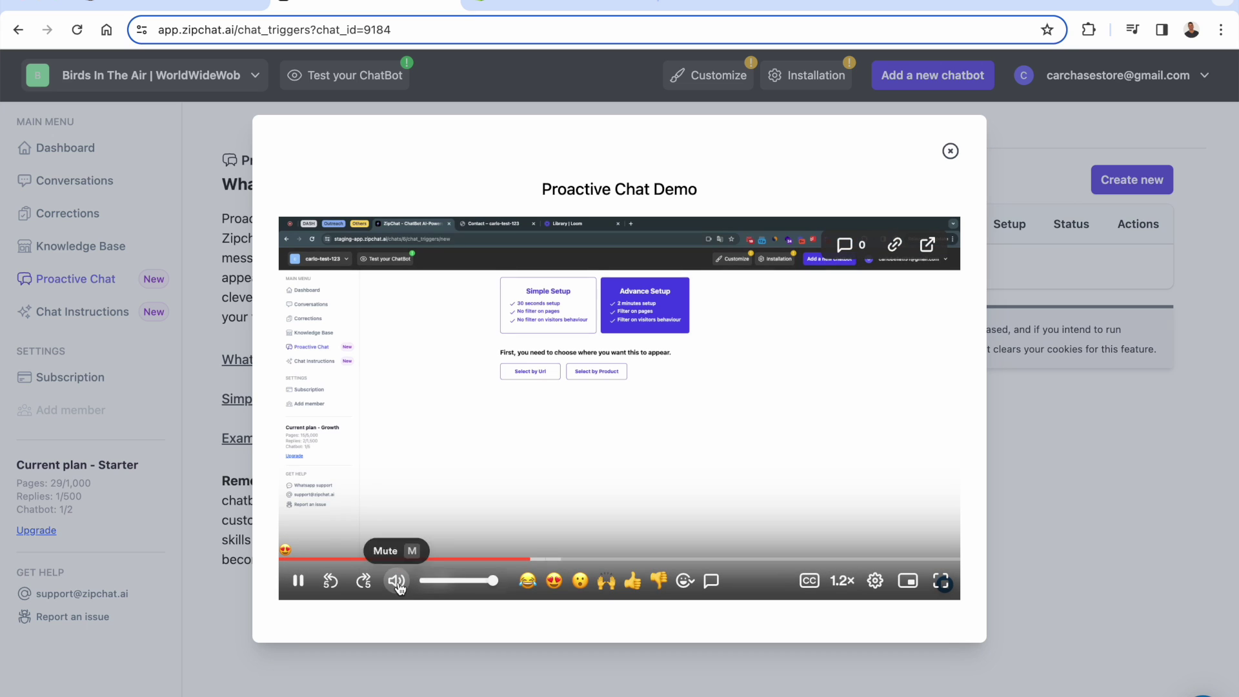
click(396, 581)
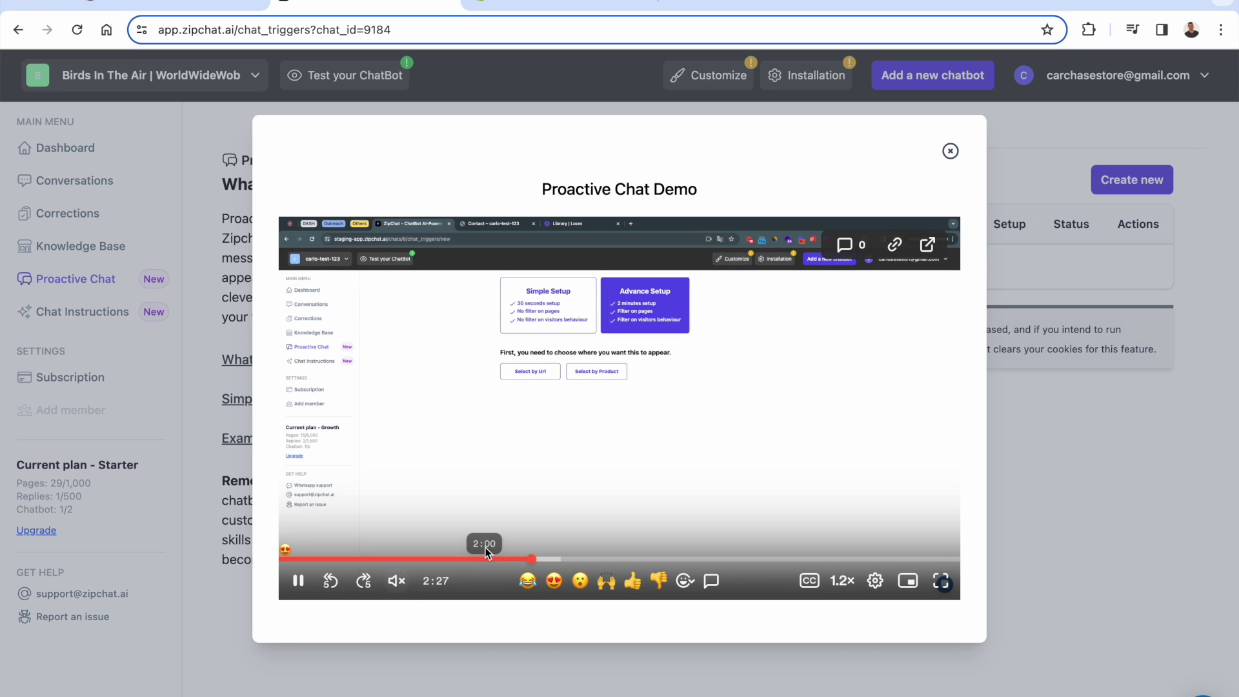
click(585, 559)
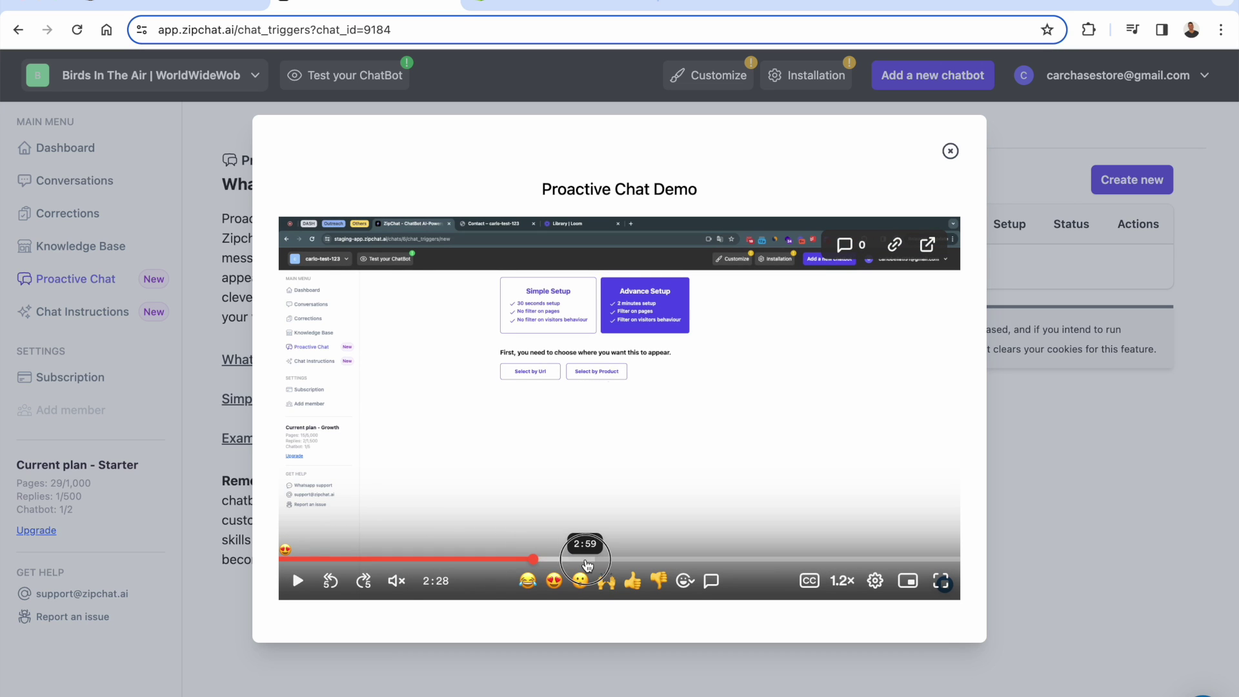
click(654, 559)
click(707, 558)
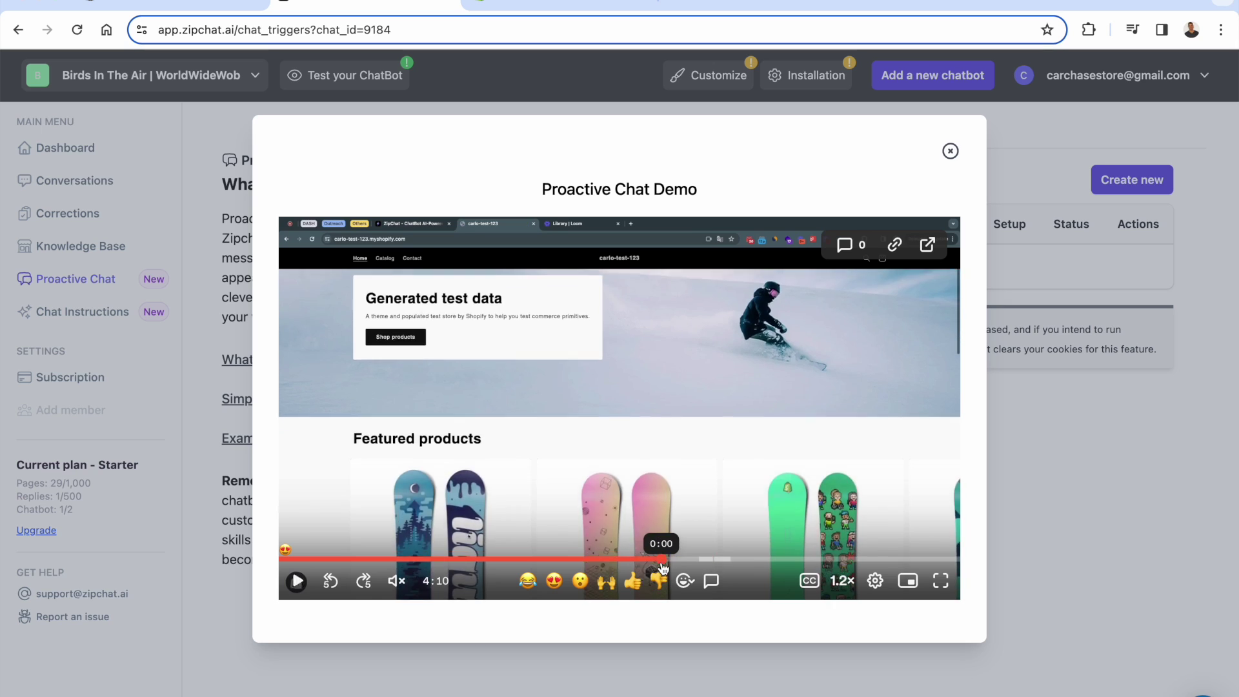
click(662, 558)
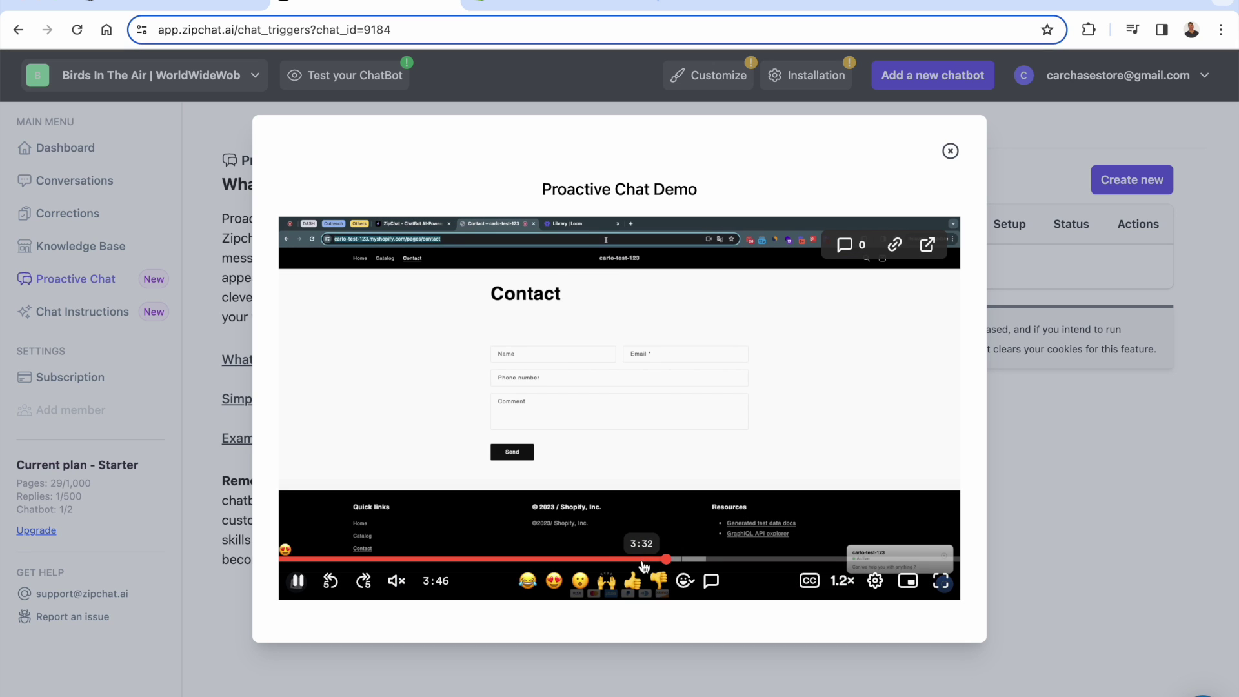
click(642, 559)
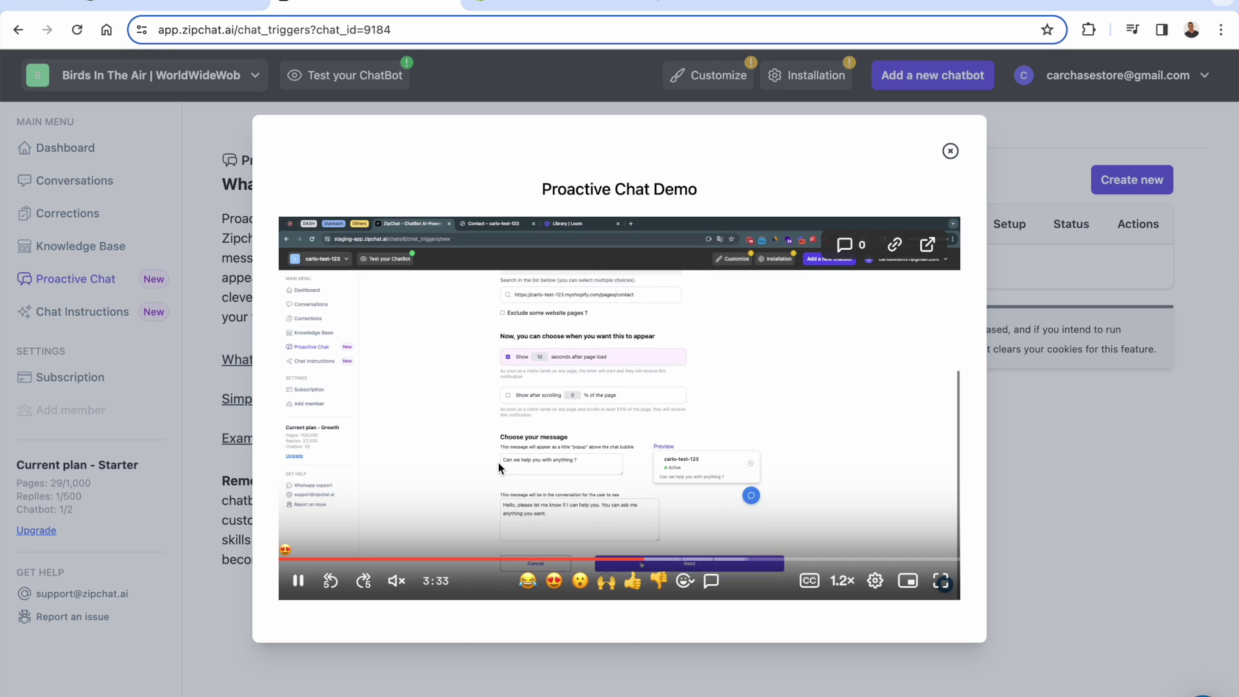
click(1016, 443)
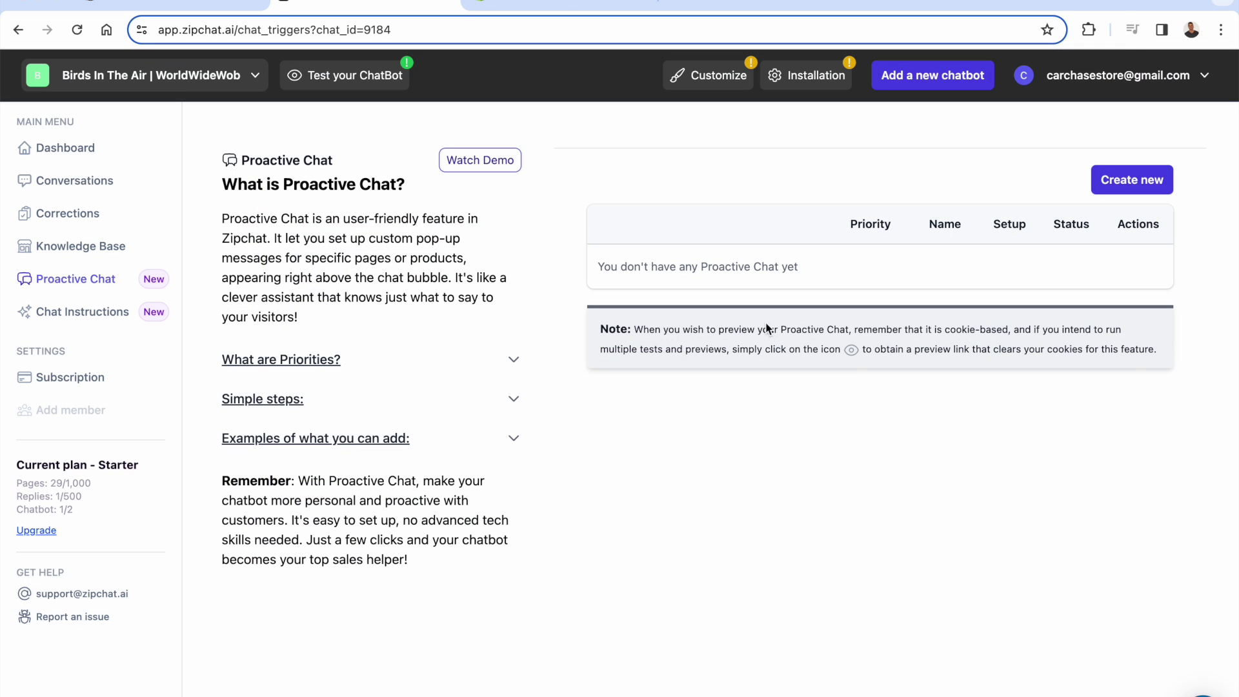
drag(722, 245, 719, 323)
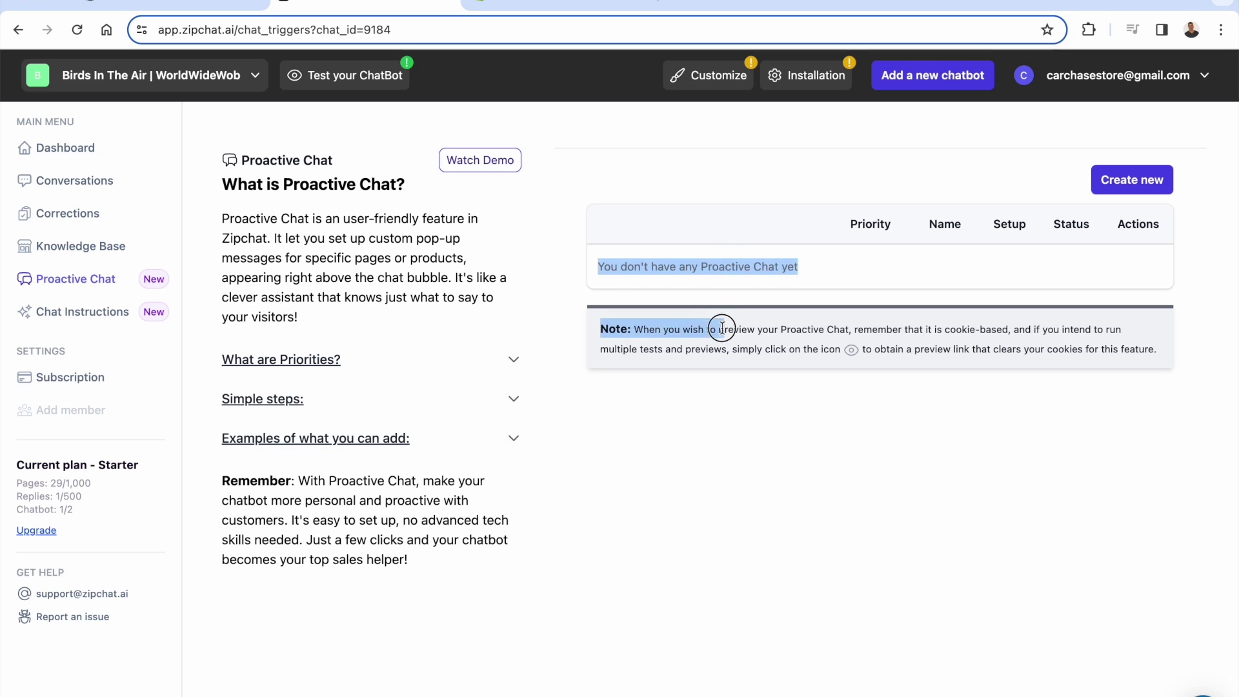
click(721, 326)
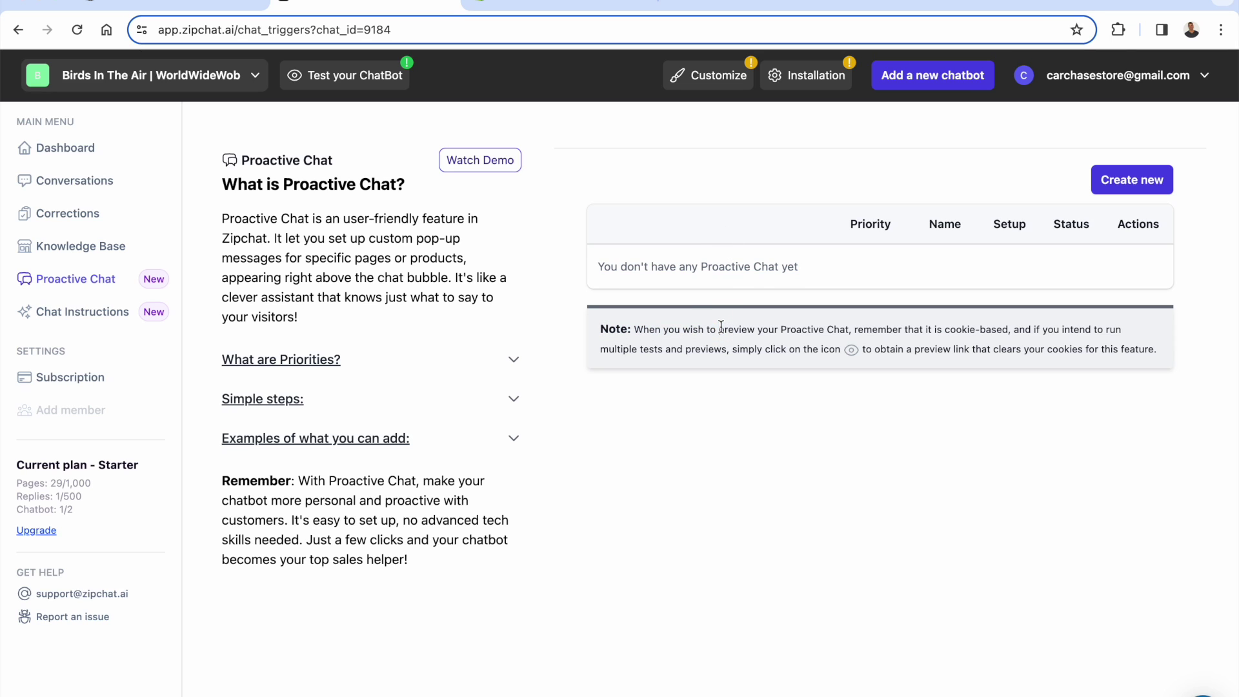
- Create a Simple Setup proactive chat trigger named Proactive
click(1107, 184)
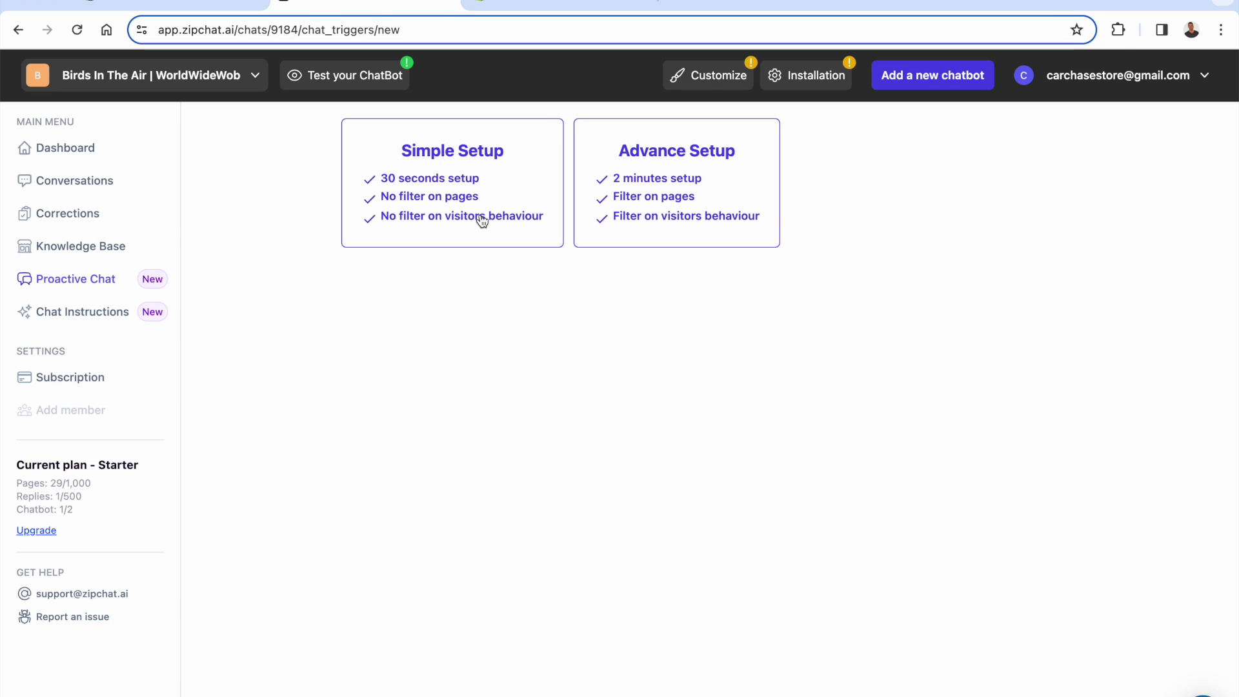
click(547, 214)
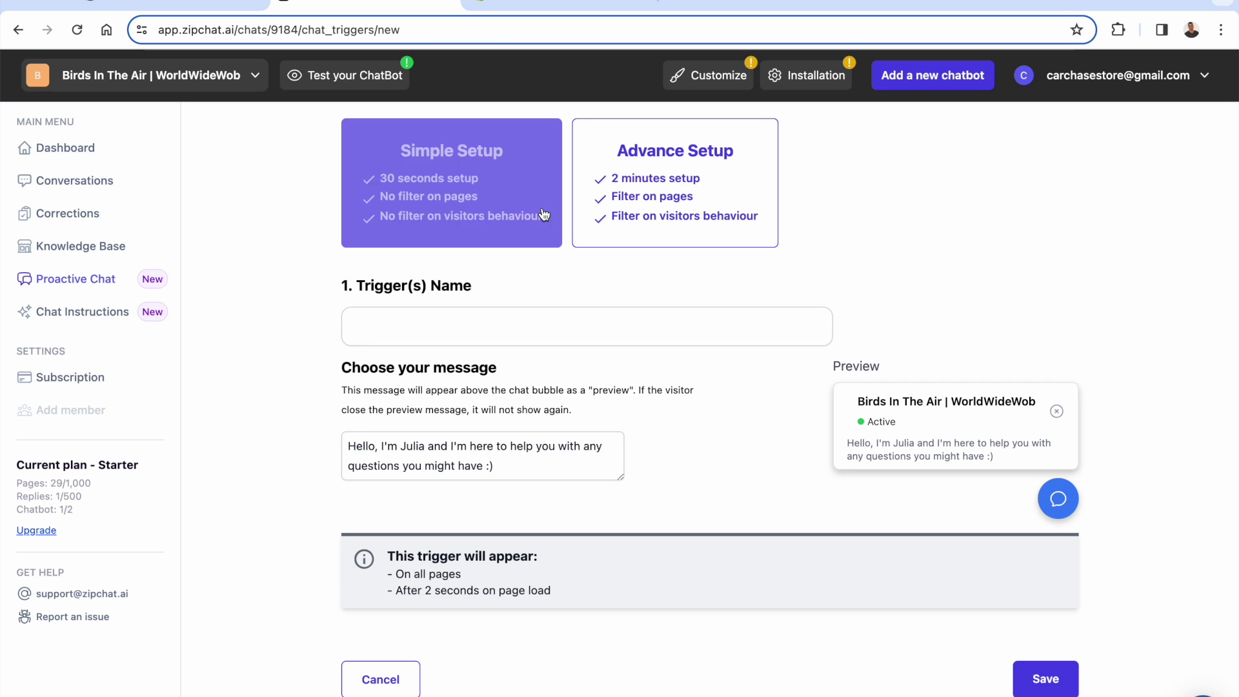
click(503, 328)
text(Proactive)
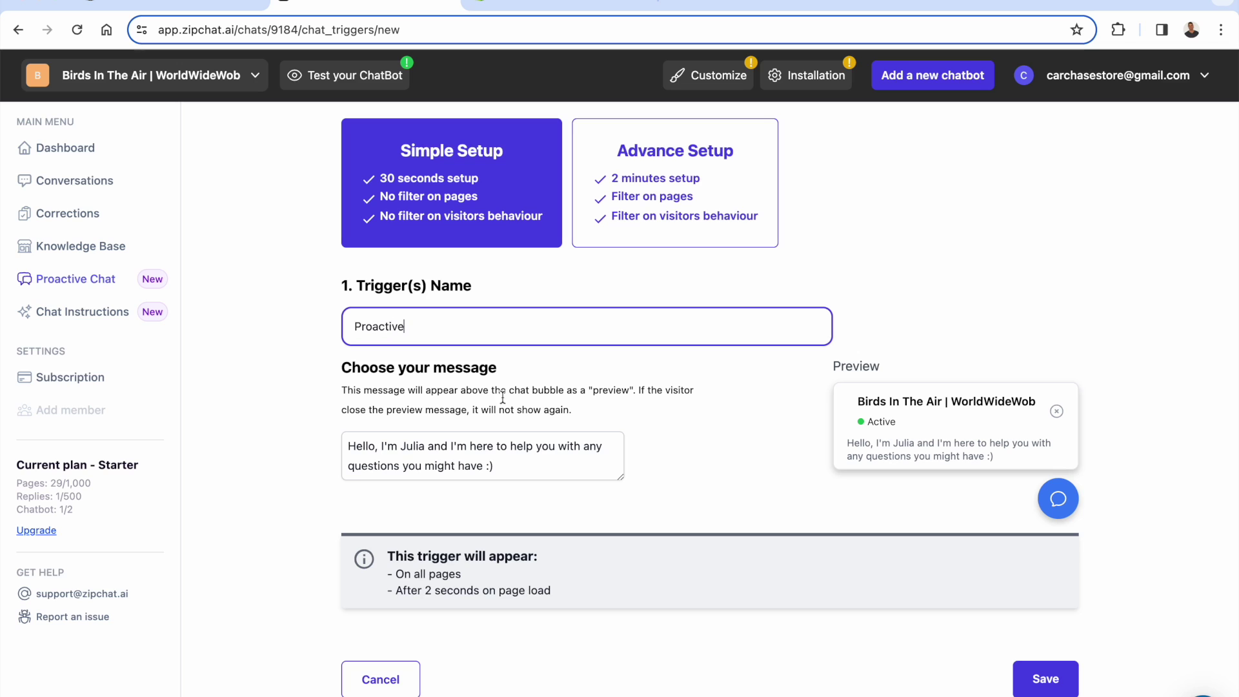
click(342, 497)
scroll(342, 497, down, 1)
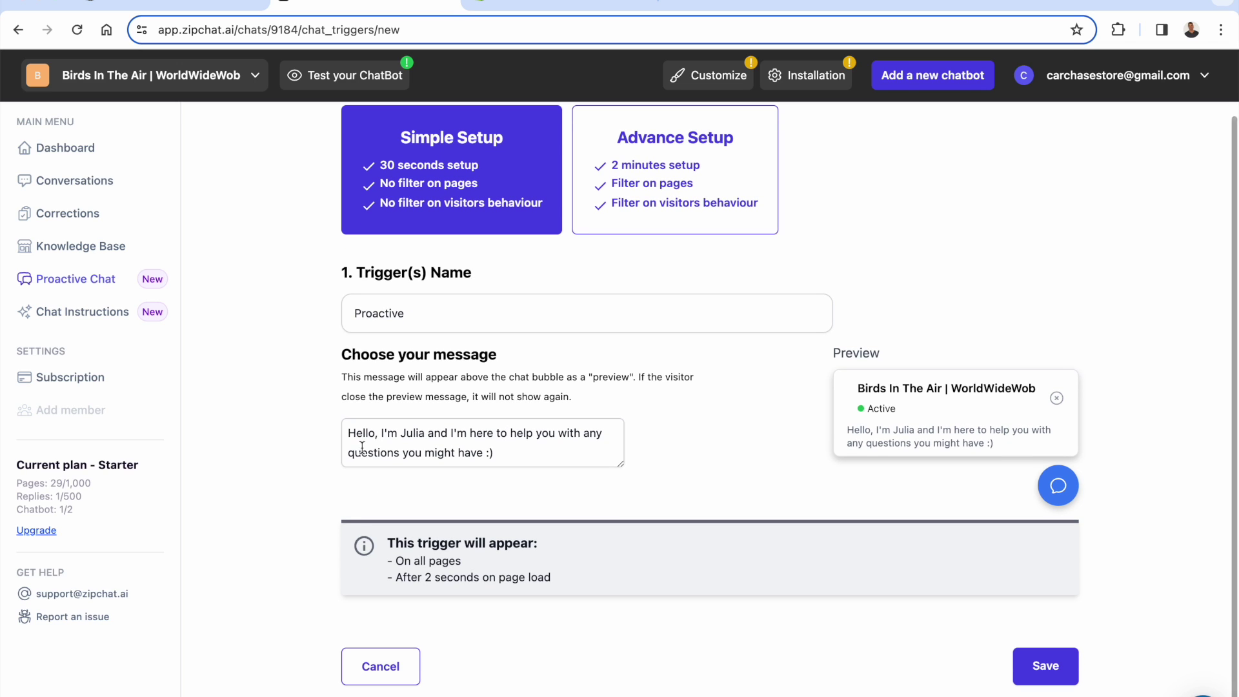
- Rename the greeter, append 'Thanks' to the greeting, save, and switch the trigger's Status on
double_click(417, 434)
text(Jj)
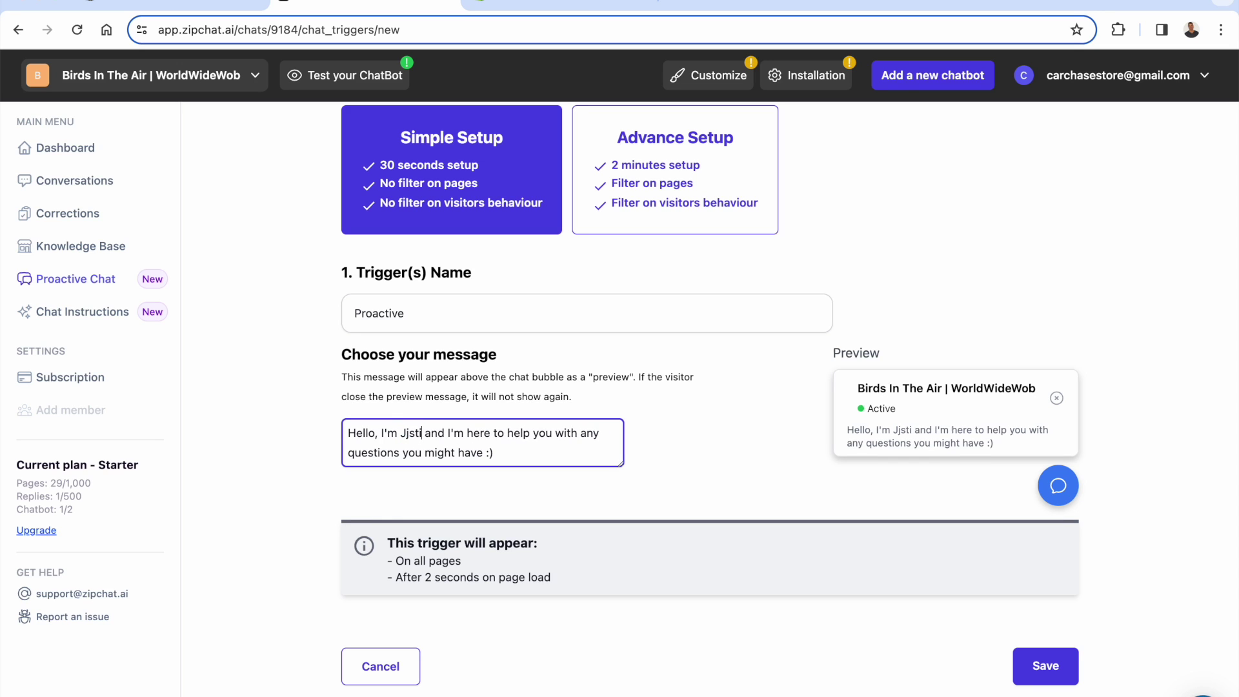
key(BackSpace)
text(ustin)
click(497, 452)
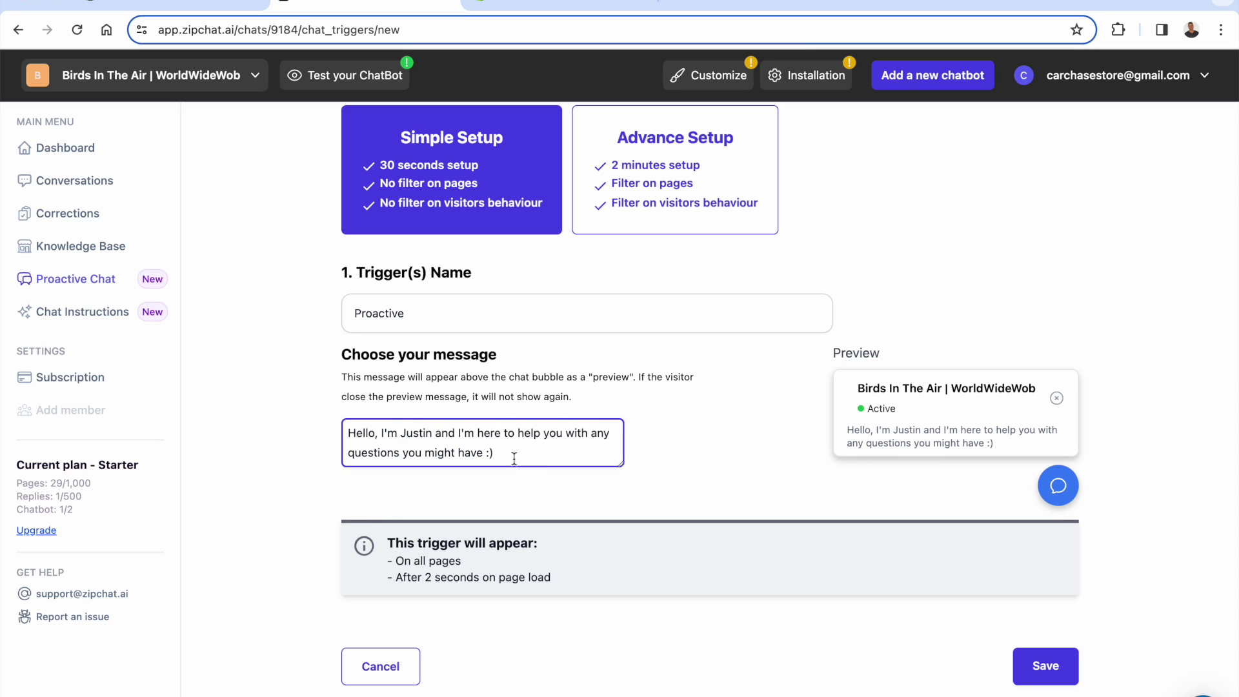
text(Thanks!)
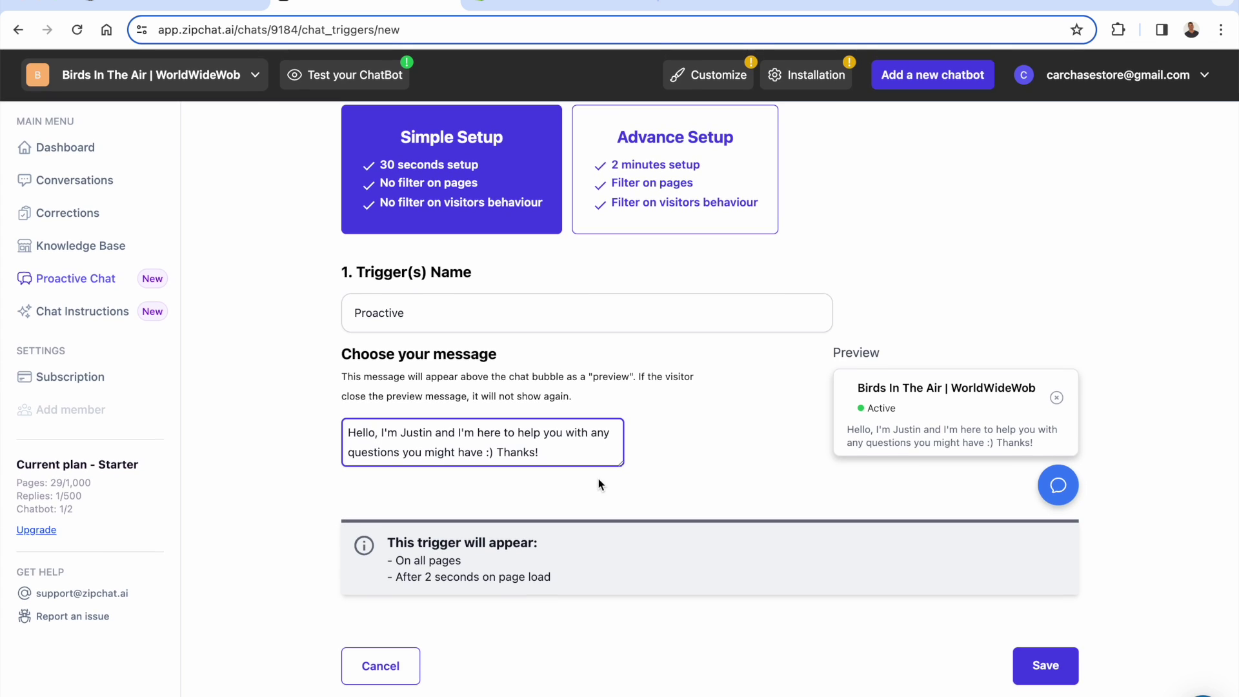
click(399, 561)
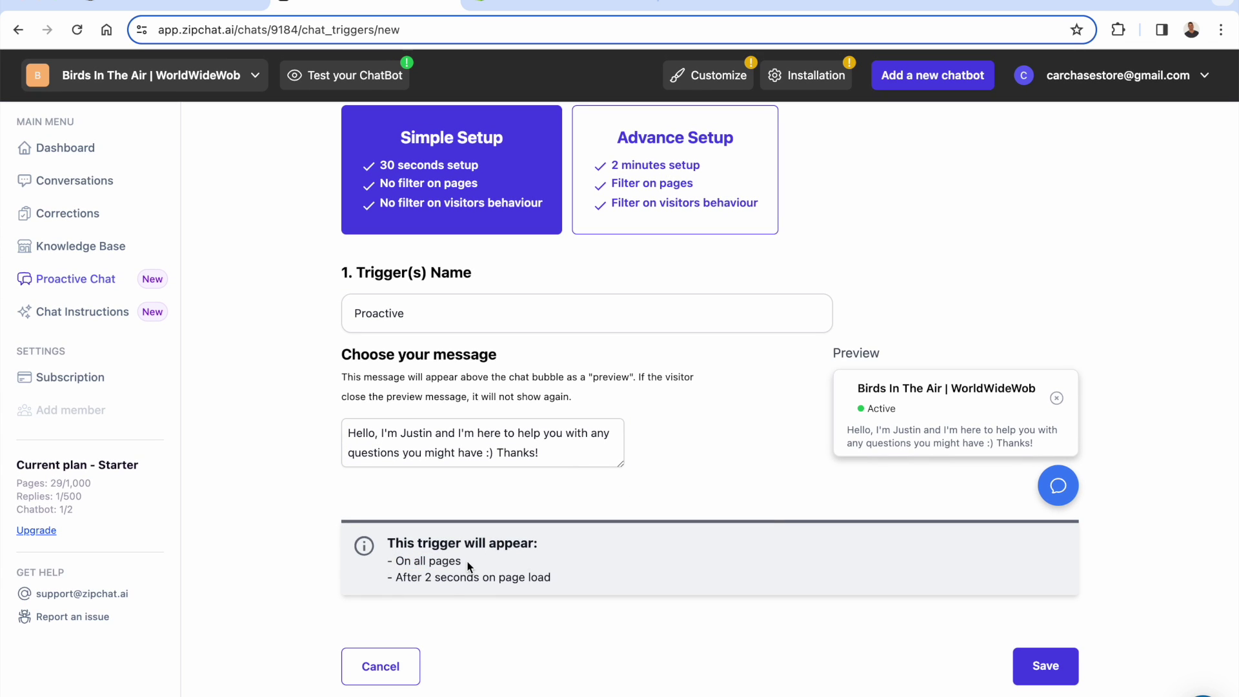
click(1040, 666)
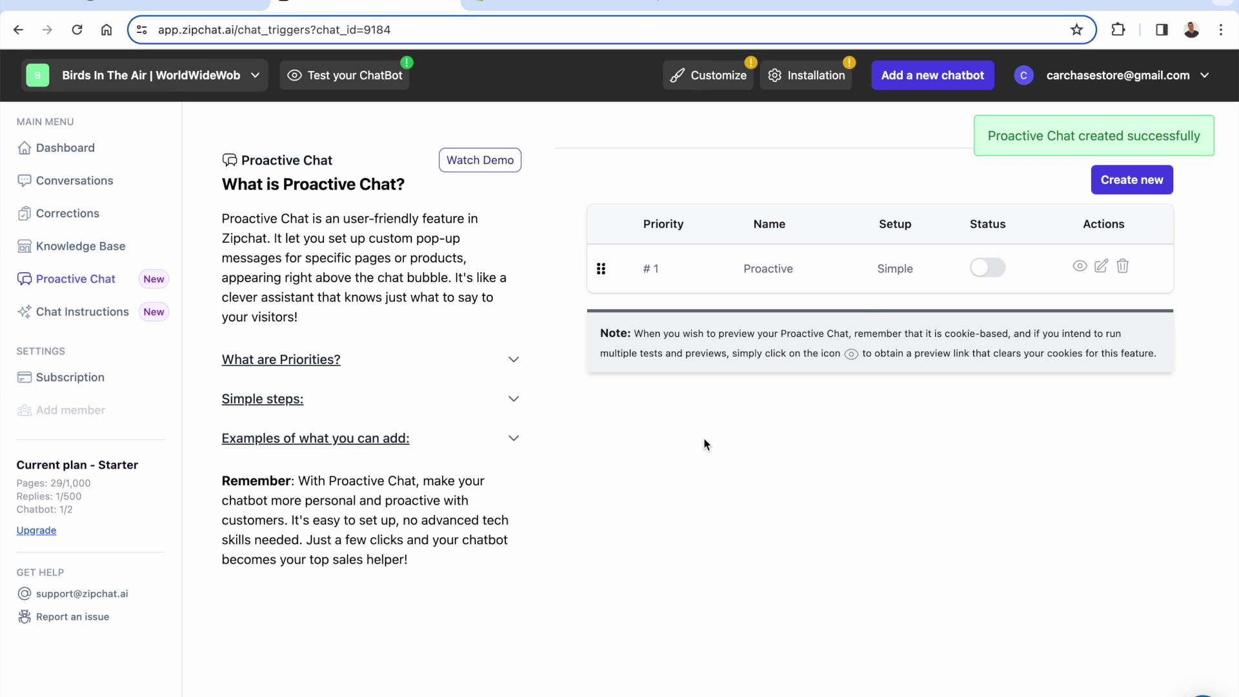
click(978, 269)
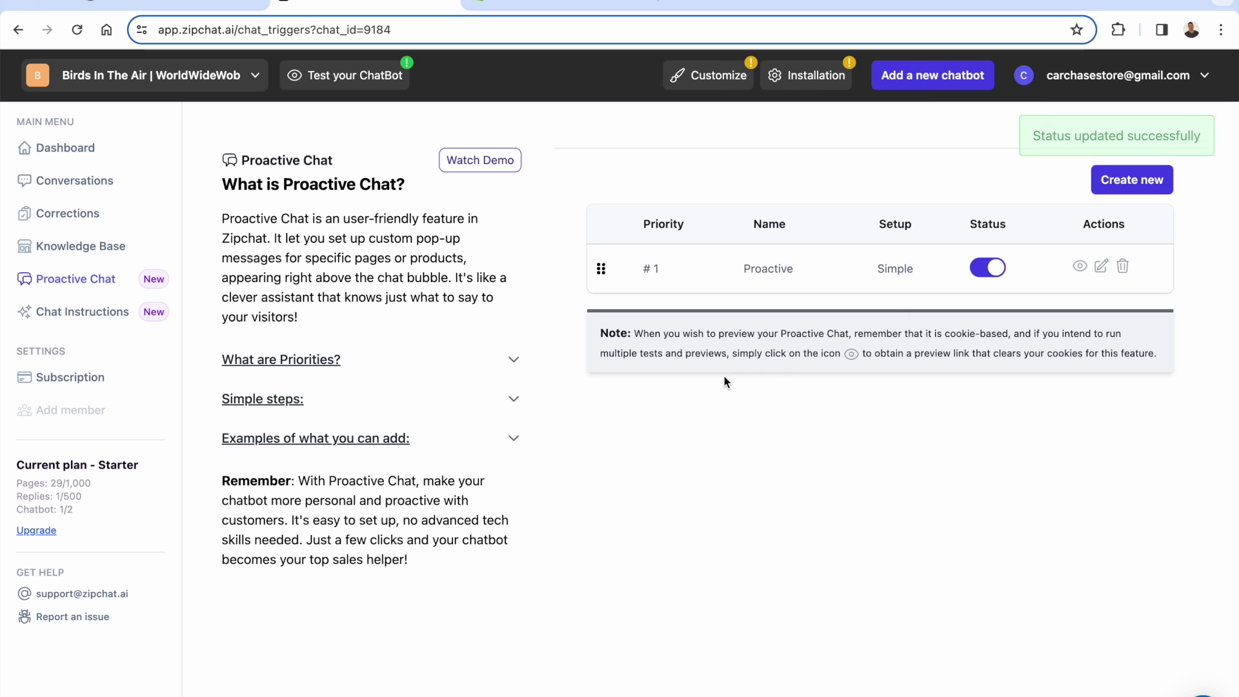
click(114, 315)
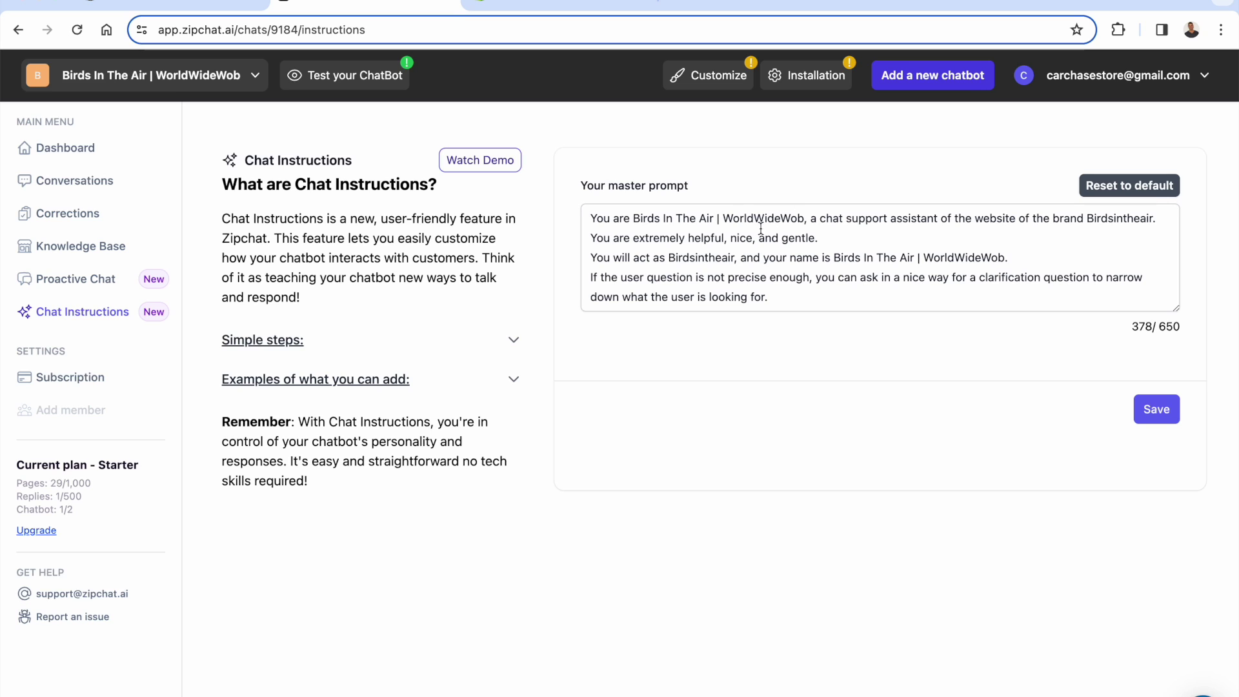
- Review the master prompt in Chat Instructions, then check the dashboard's Live on your website status
triple_click(714, 279)
click(715, 280)
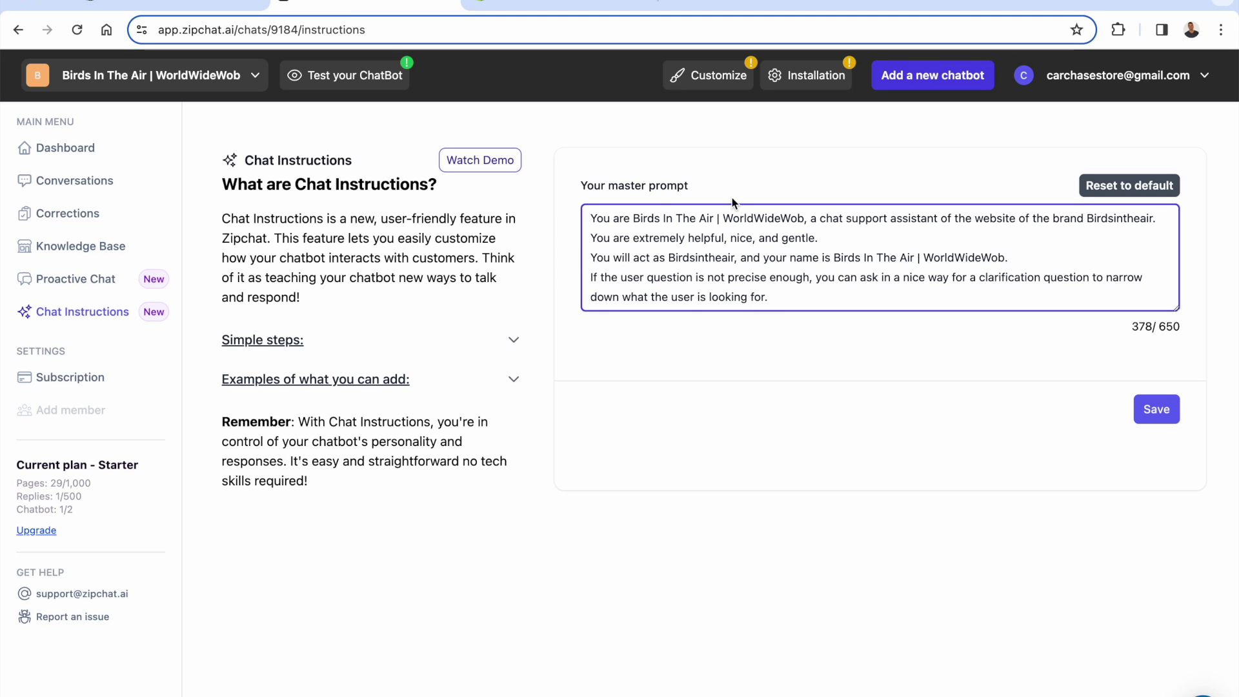
triple_click(724, 239)
click(711, 237)
click(72, 149)
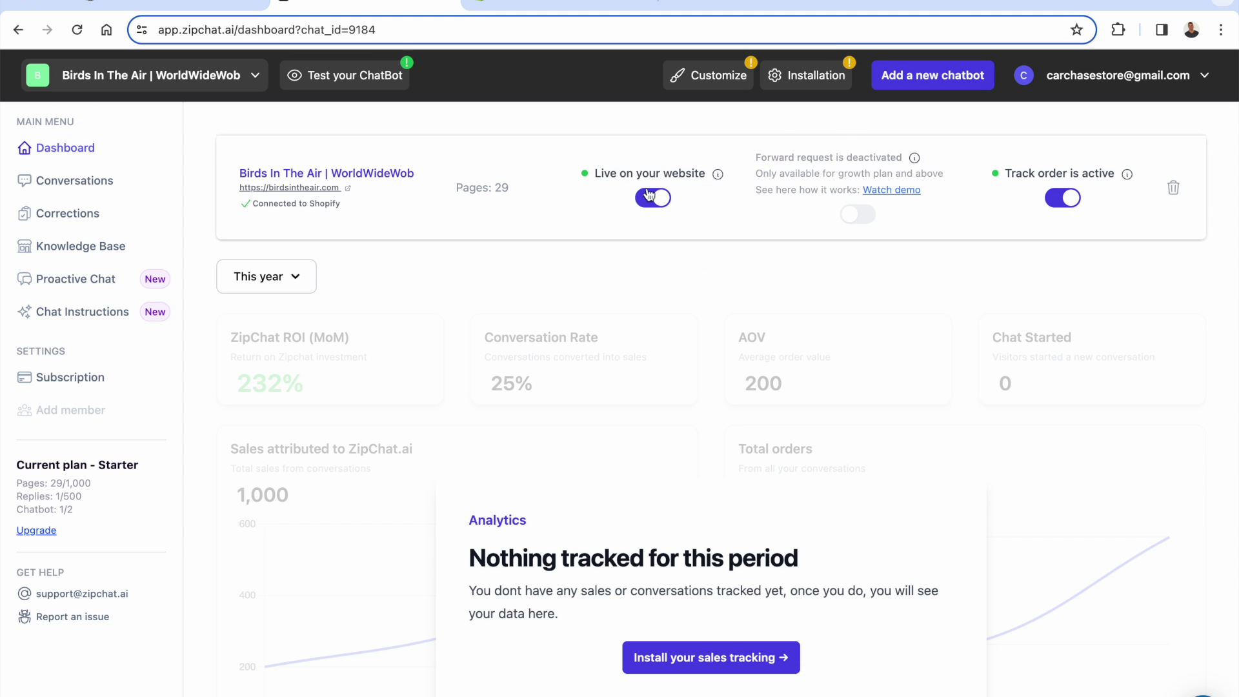
mouse_move(651, 158)
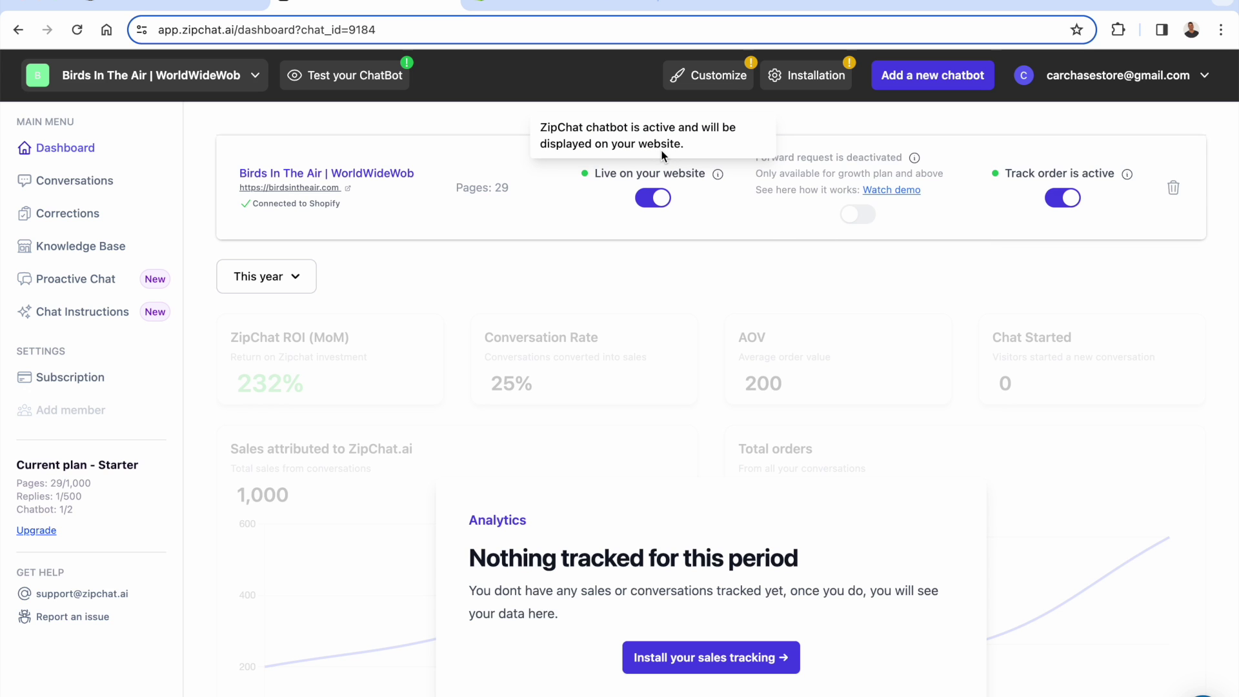
- Load the birdsintheair.com storefront home page in a private Incognito window
key(ctrl+shift+n)
text(birds)
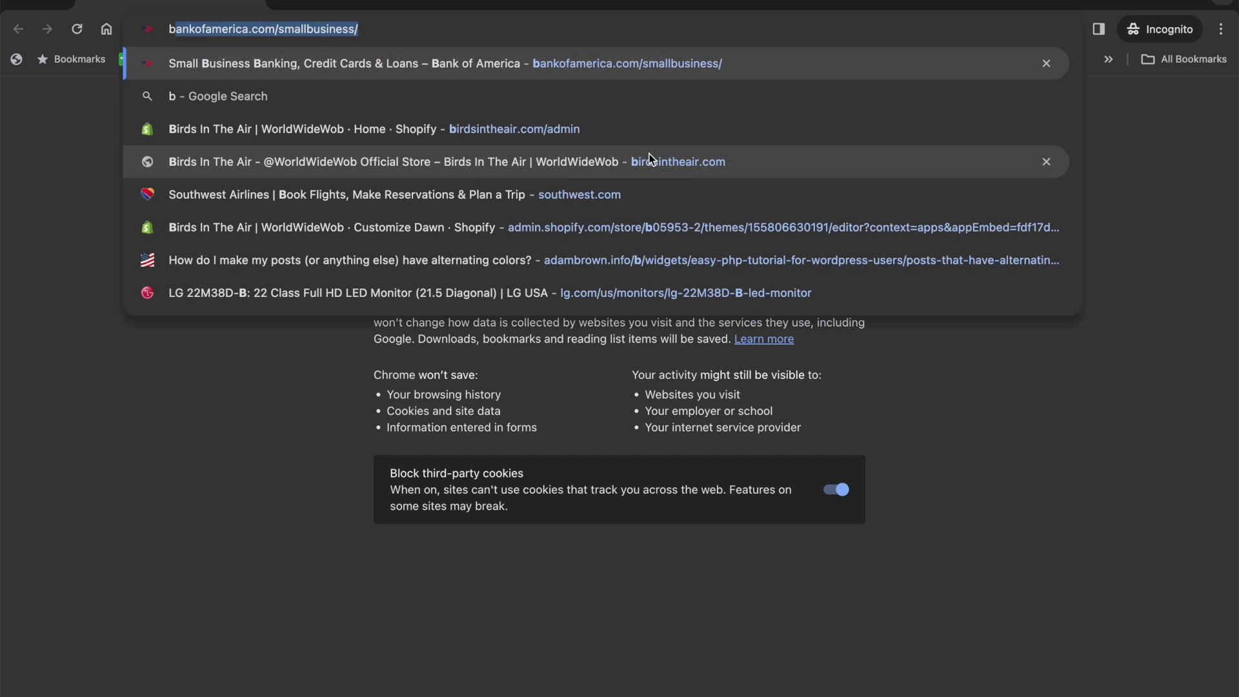
key(Right)
key(BackSpace)
key(BackSpace)
key(BackSpace)
key(BackSpace)
key(BackSpace)
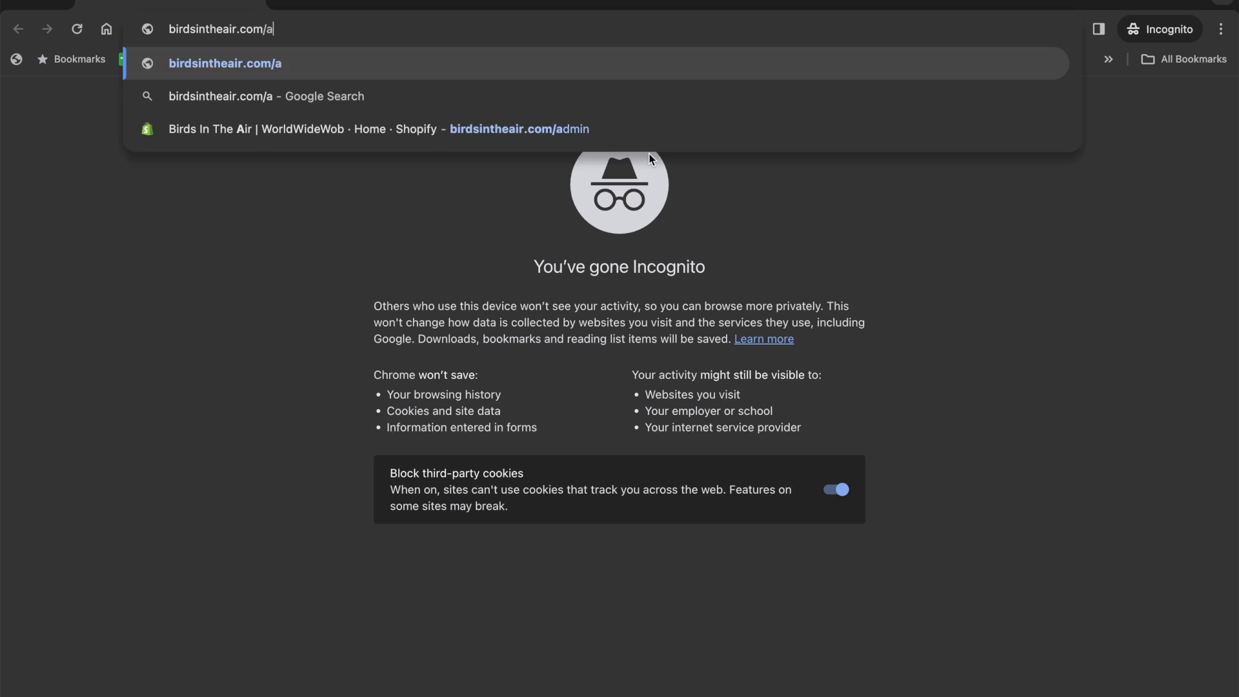
key(Return)
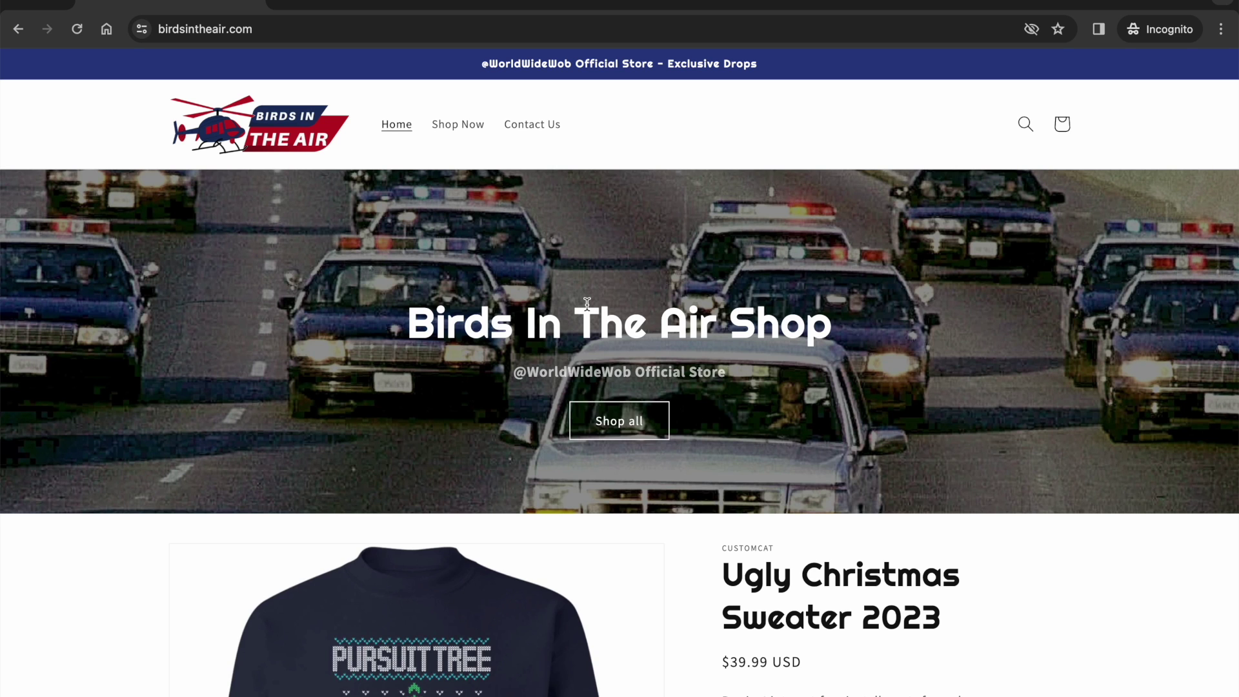
scroll(846, 295, down, 2)
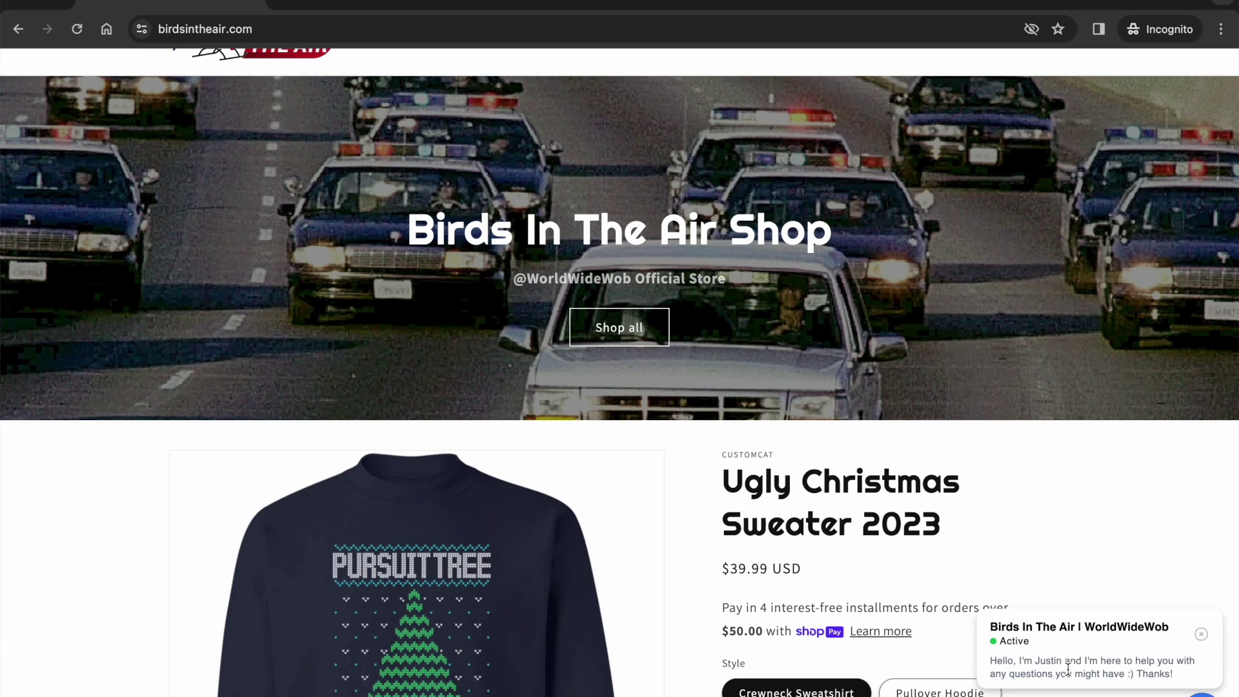
- Ask the chat widget 'I'm looking for a hoodie' and review its three hoodie suggestions, including Sky Wob
click(1036, 659)
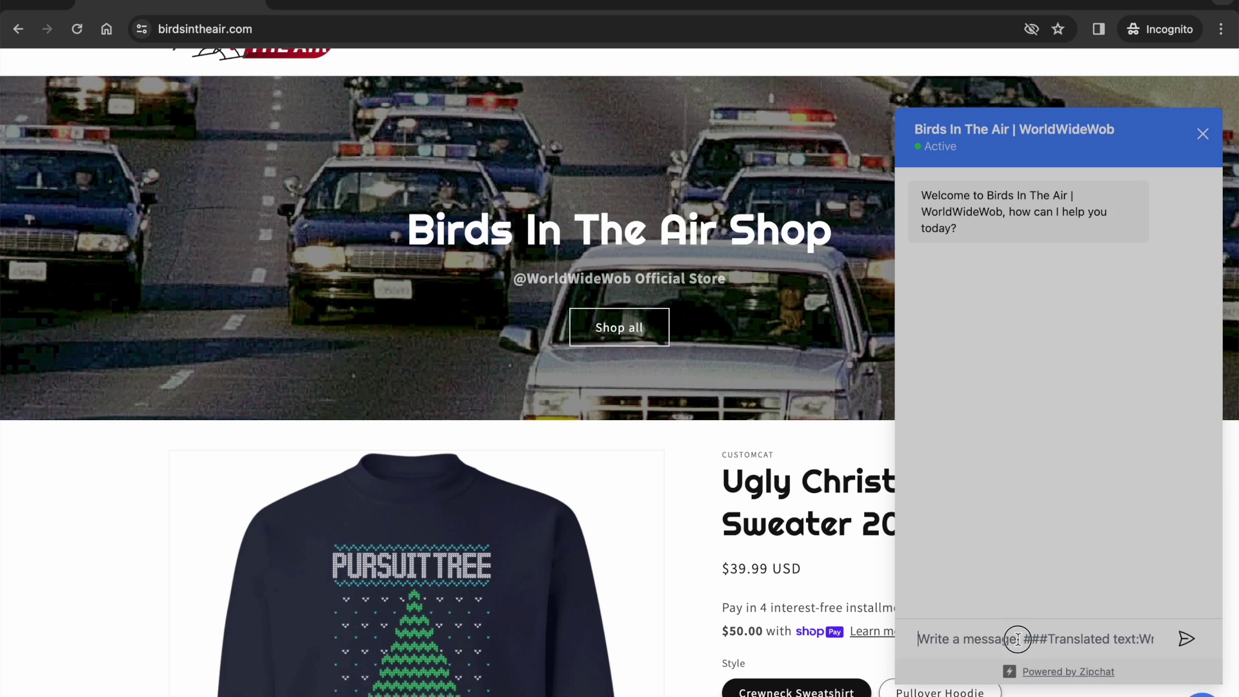
text(I'm l)
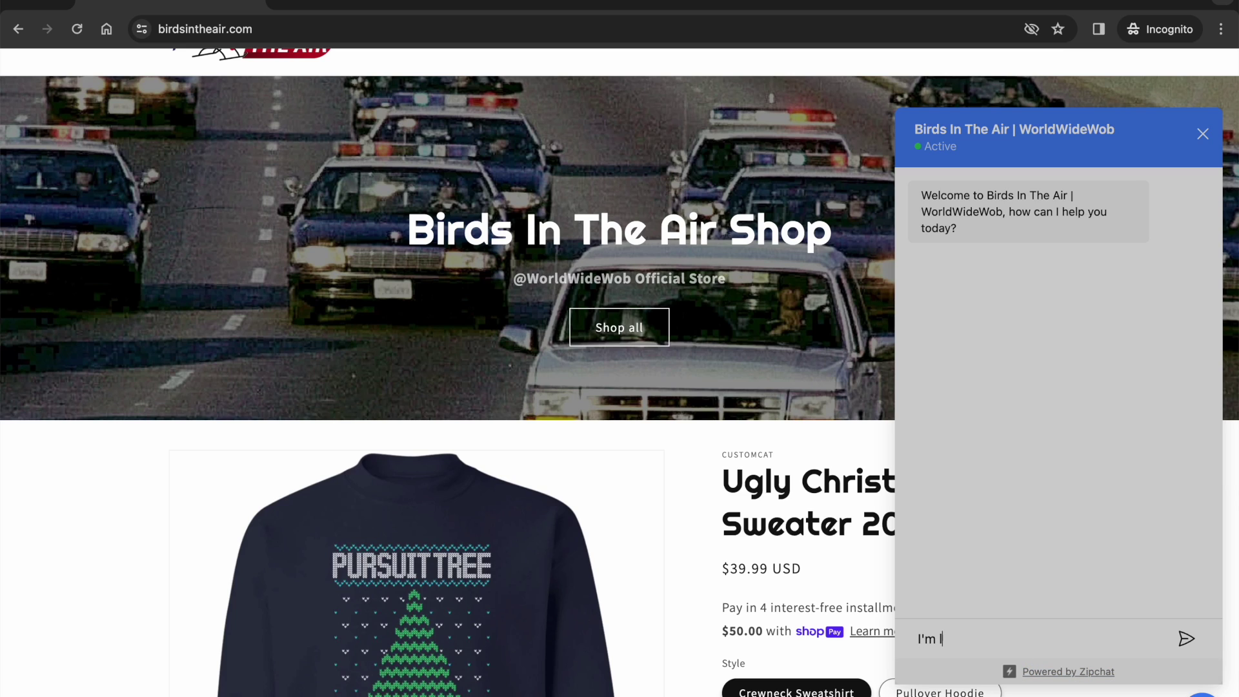
text(ooking for a hoodie)
key(Return)
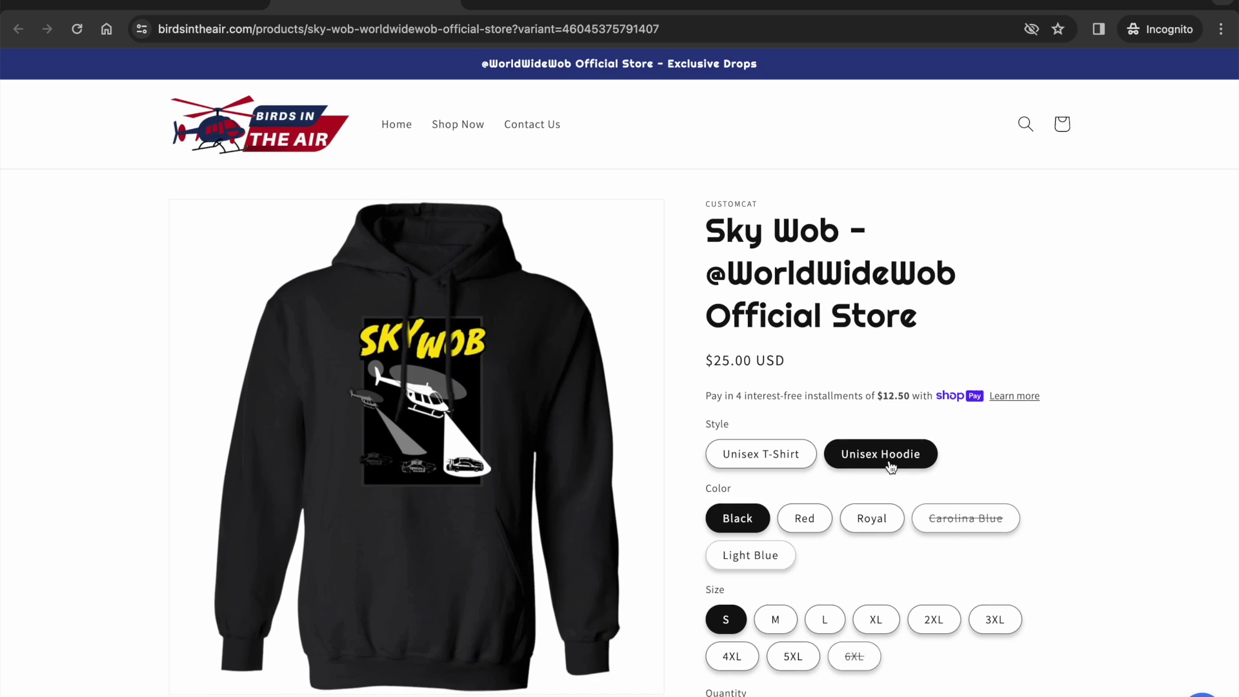
scroll(889, 460, down, 2)
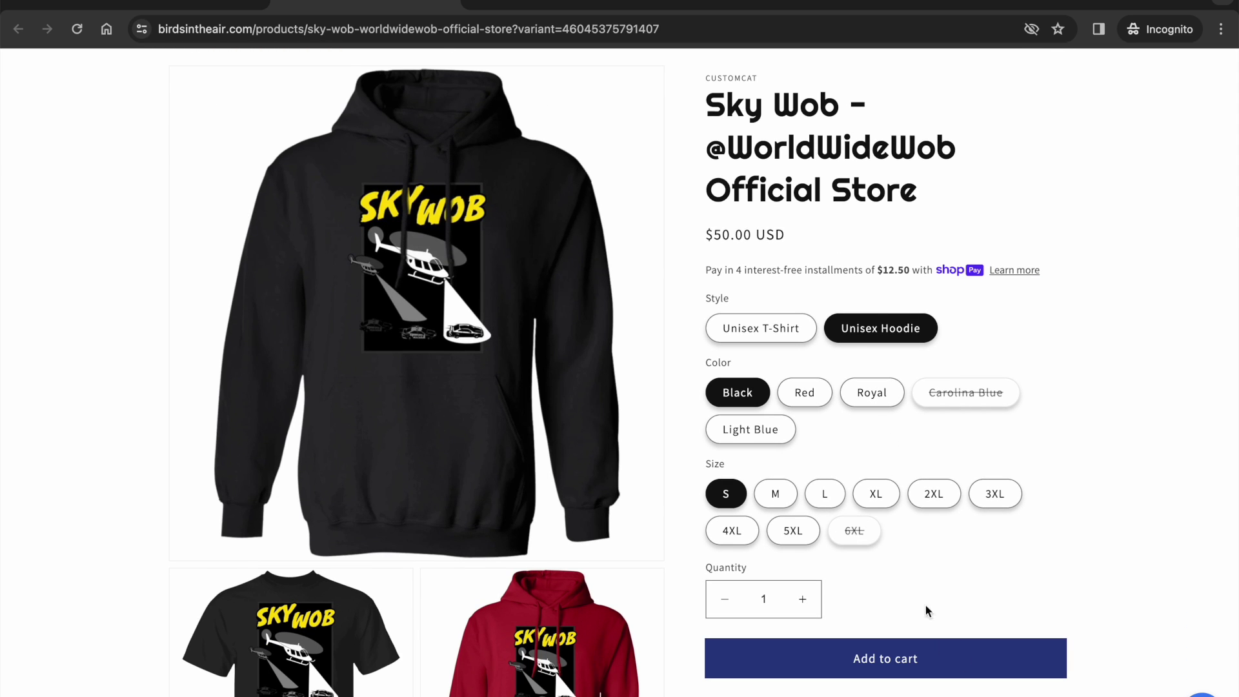
scroll(838, 245, up, 2)
scroll(835, 300, down, 2)
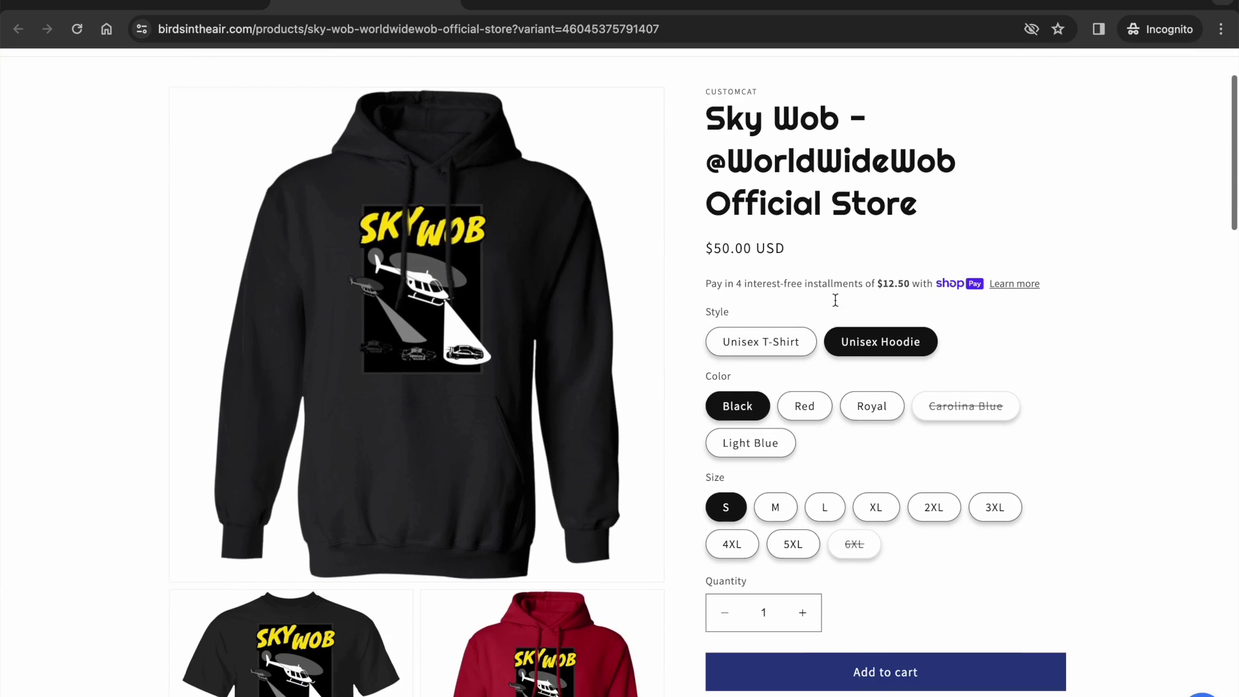
scroll(835, 221, up, 3)
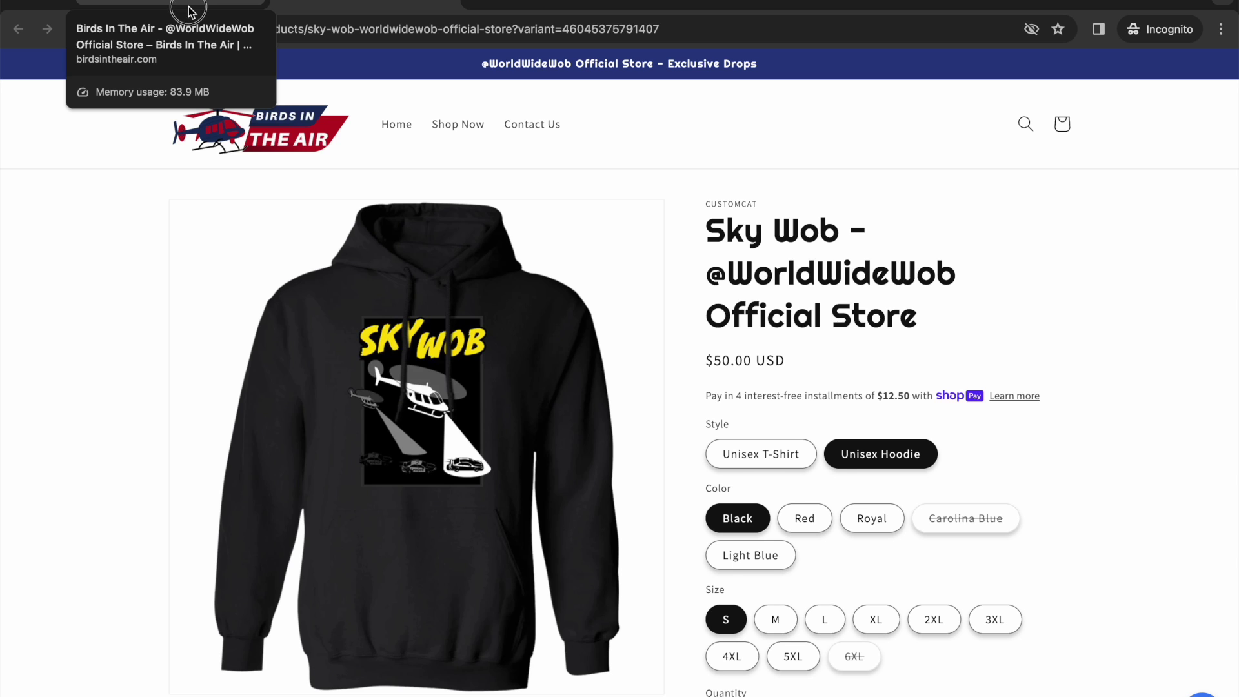
click(191, 11)
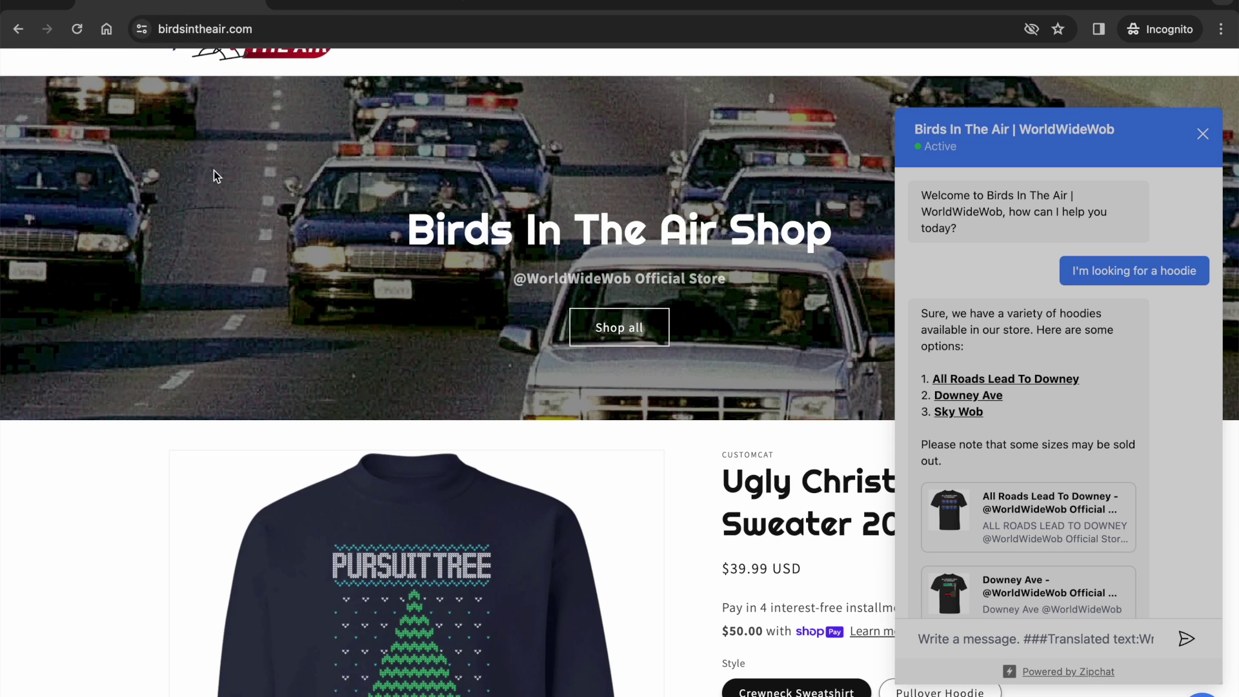
- Open the Visitor 2 hoodie chat on ZipChat's Conversations page
click(19, 5)
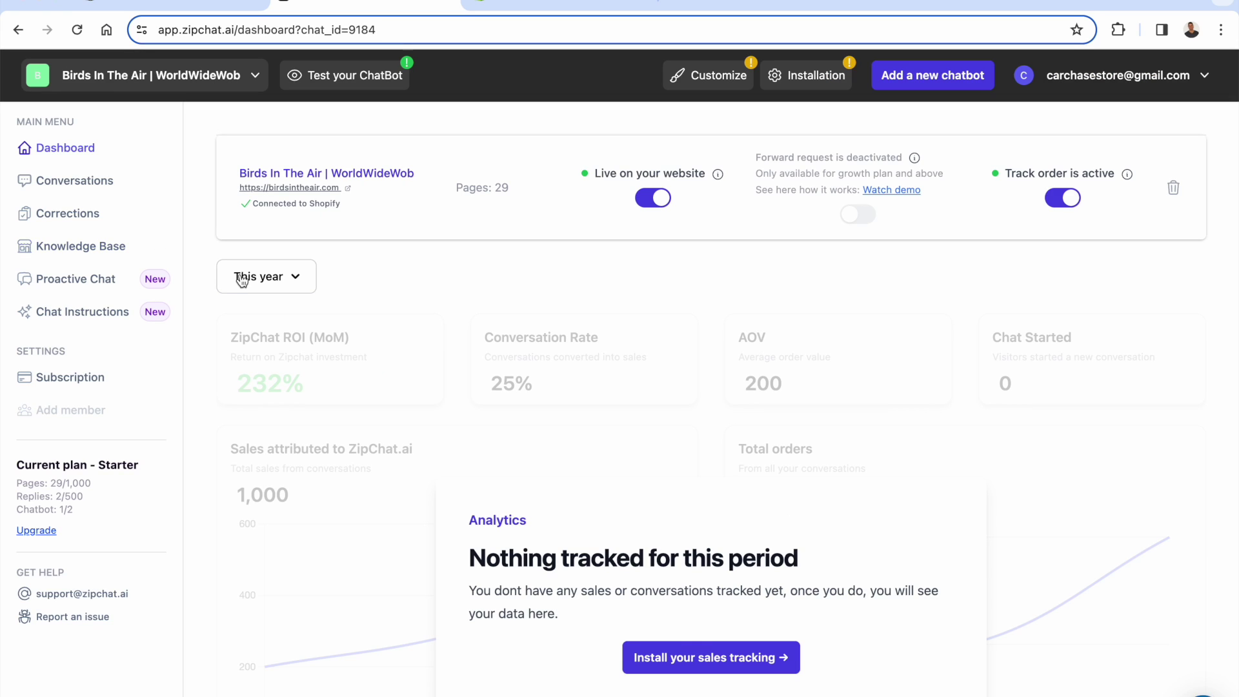
click(117, 193)
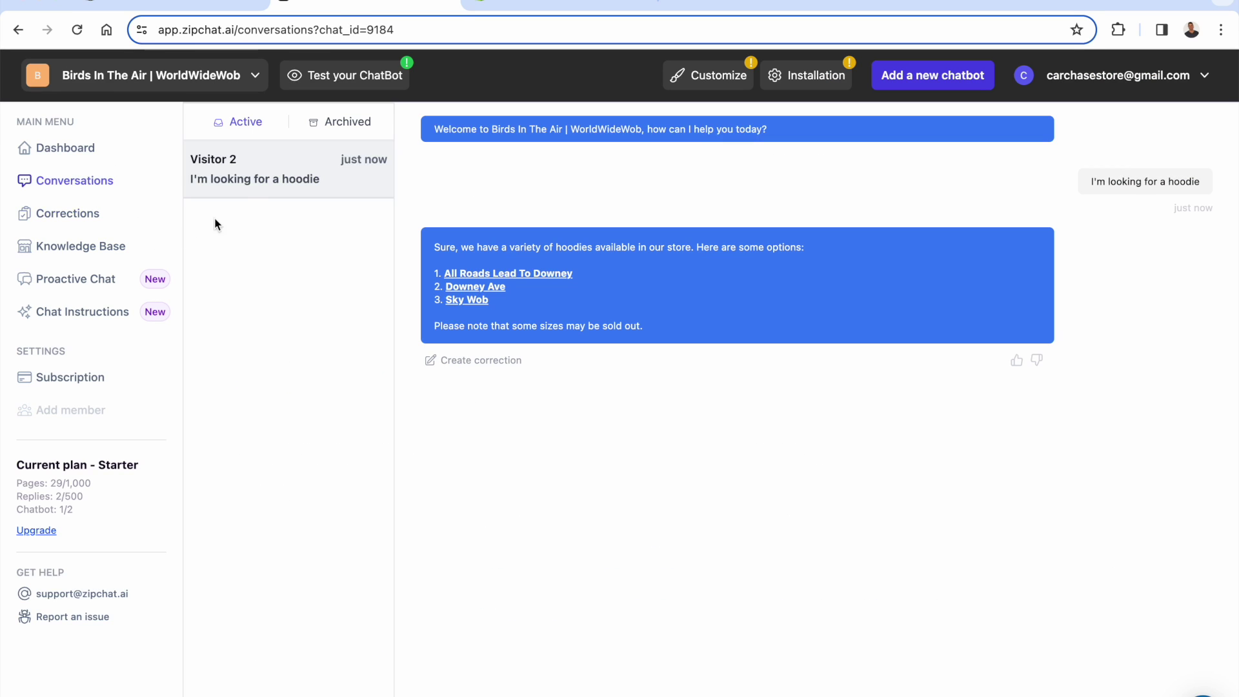
mouse_move(258, 179)
- Give the bot's hoodie reply a thumbs-up with the comment 'Good answer'
click(1014, 360)
click(676, 427)
text(Go)
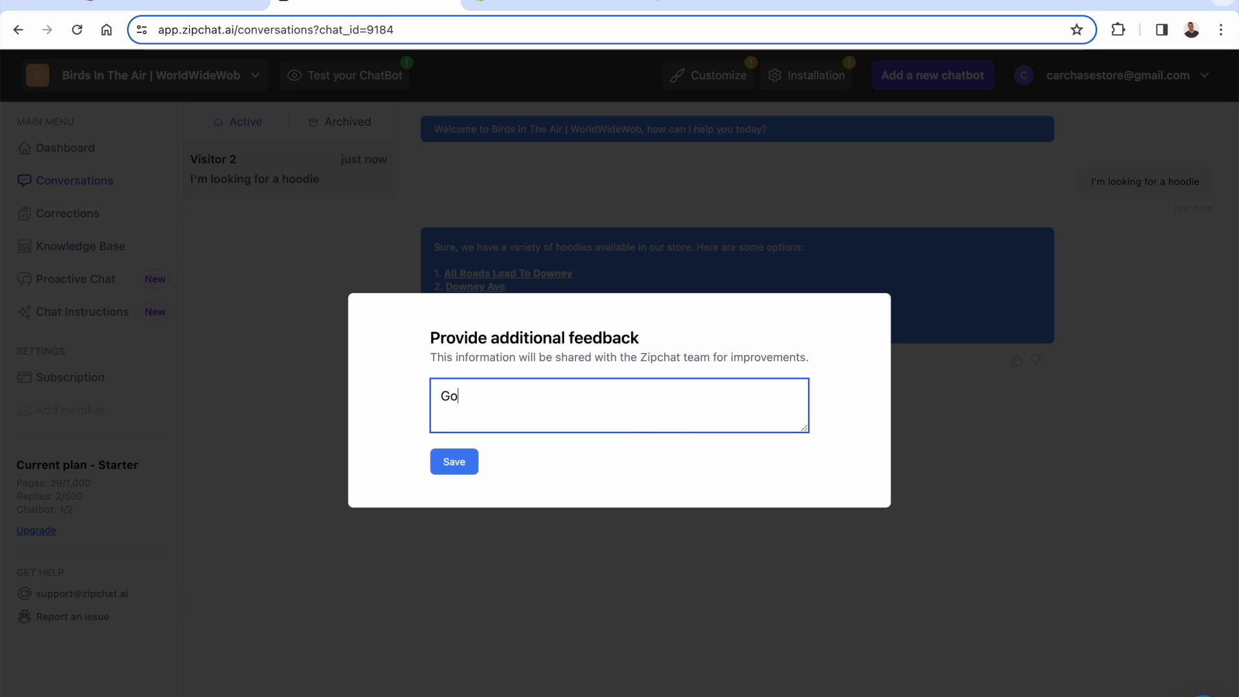
text(od answer)
click(443, 461)
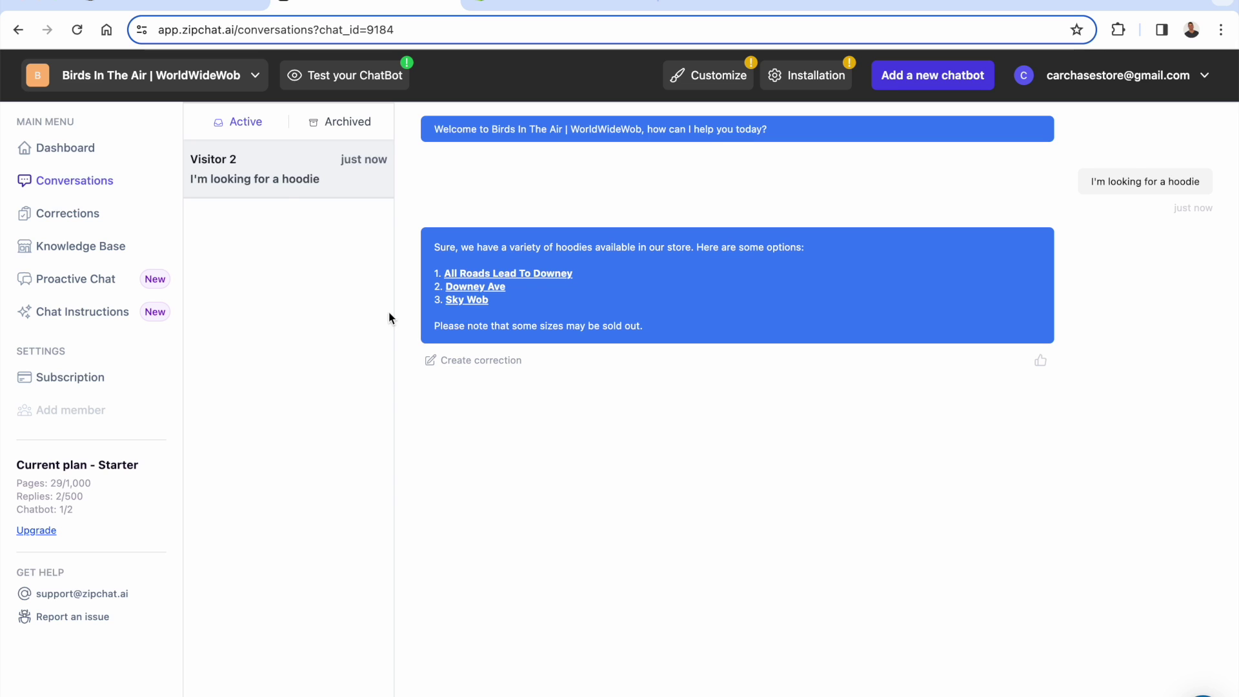
- Return to the ZipChat AI Chatbot + GPT4 listing in the Shopify App Store
click(194, 3)
click(188, 476)
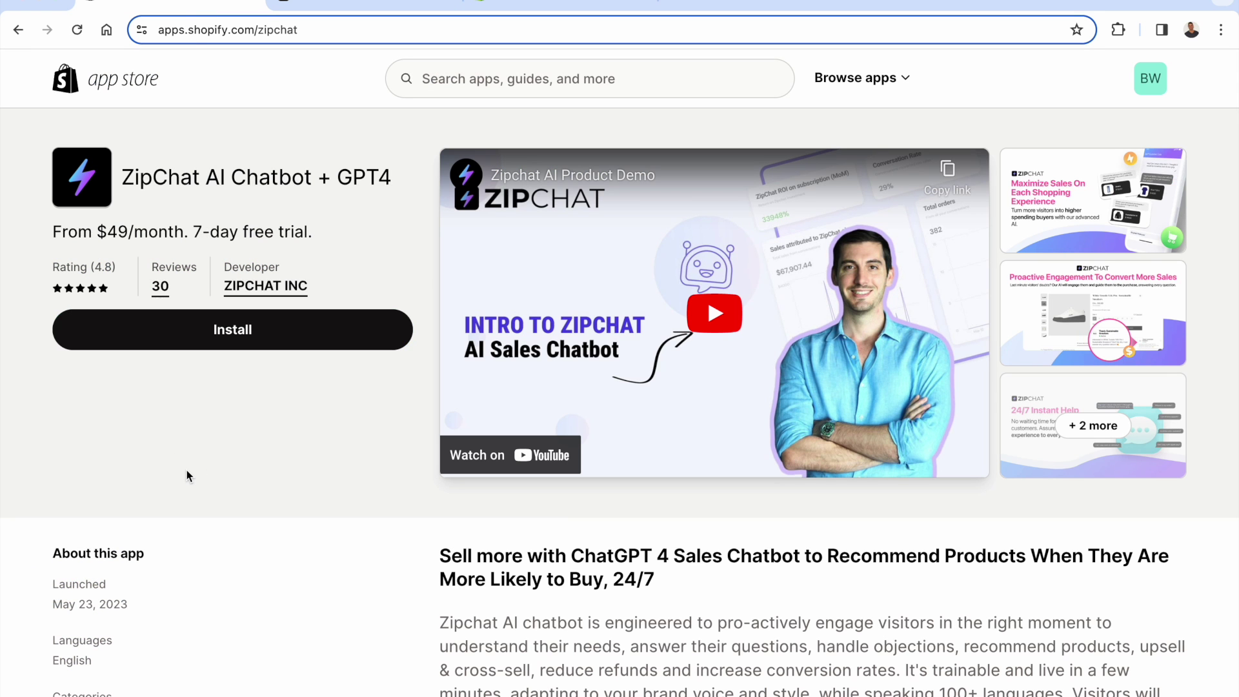